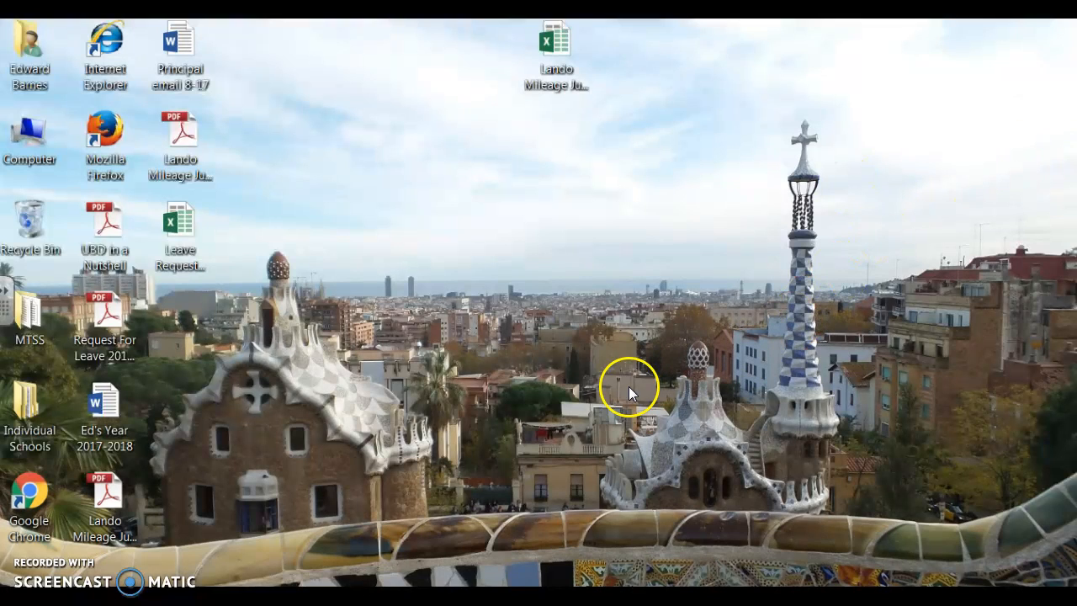
# - Open the June 2017 mileage workbook in Excel and select cell A14 above the Claimant line
pyautogui.click(354, 600)
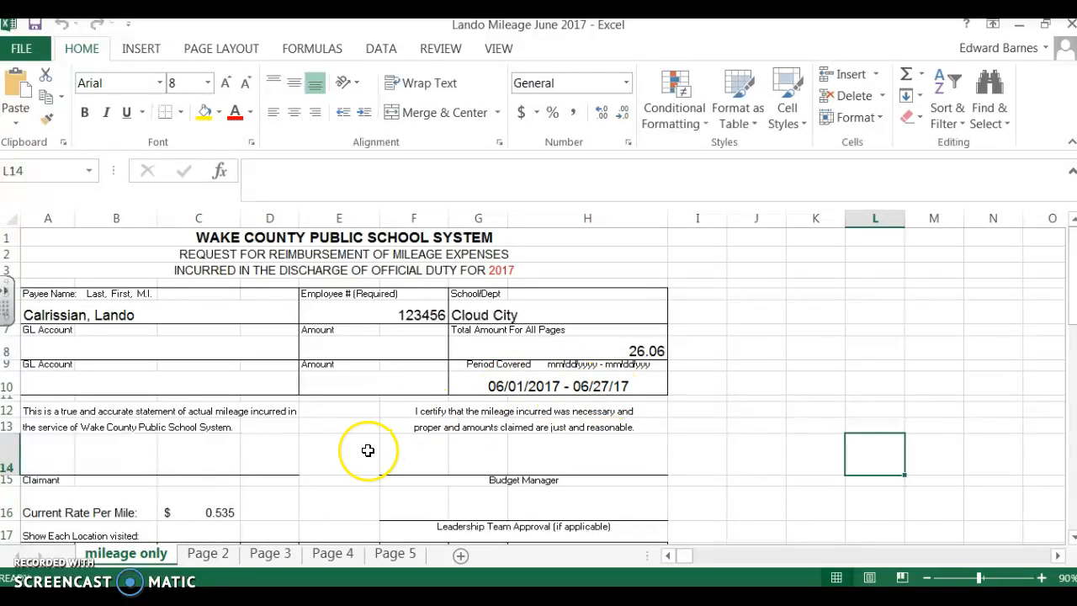
pyautogui.scroll(-3, 365, 447)
pyautogui.scroll(3, 370, 450)
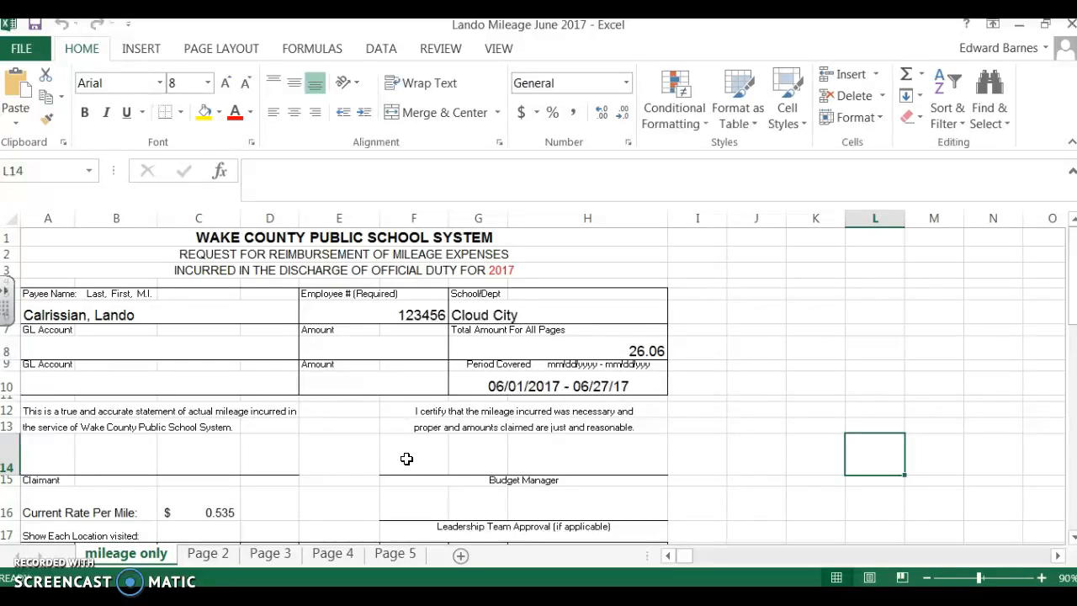
pyautogui.click(104, 455)
pyautogui.click(65, 462)
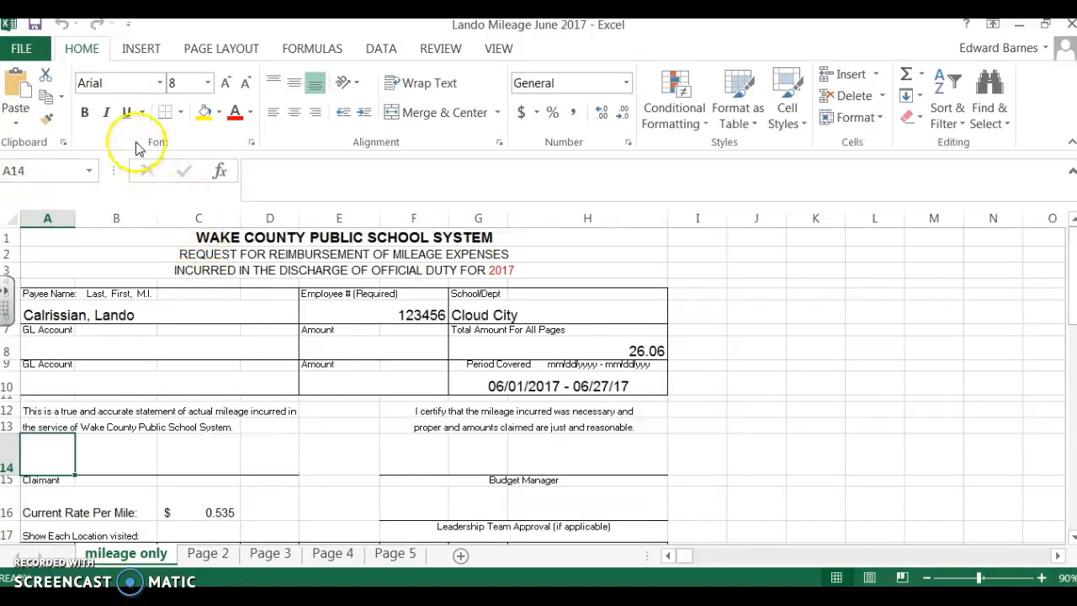
# - Save the mileage form to the Desktop as a PDF under the workbook's name, replacing the existing PDF and opening it after publishing
pyautogui.click(23, 49)
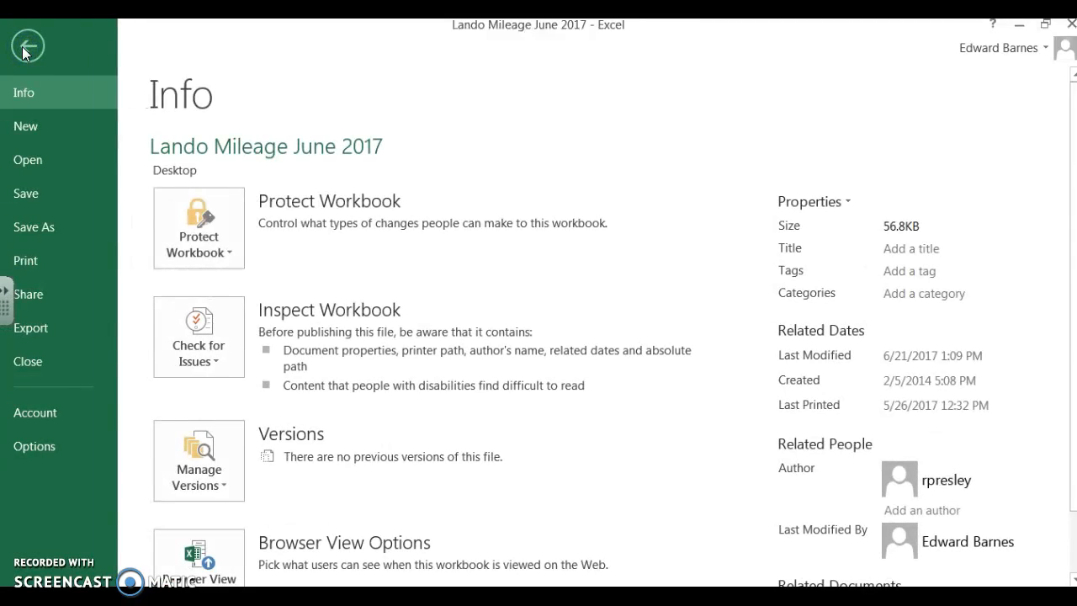
pyautogui.click(34, 227)
pyautogui.click(510, 216)
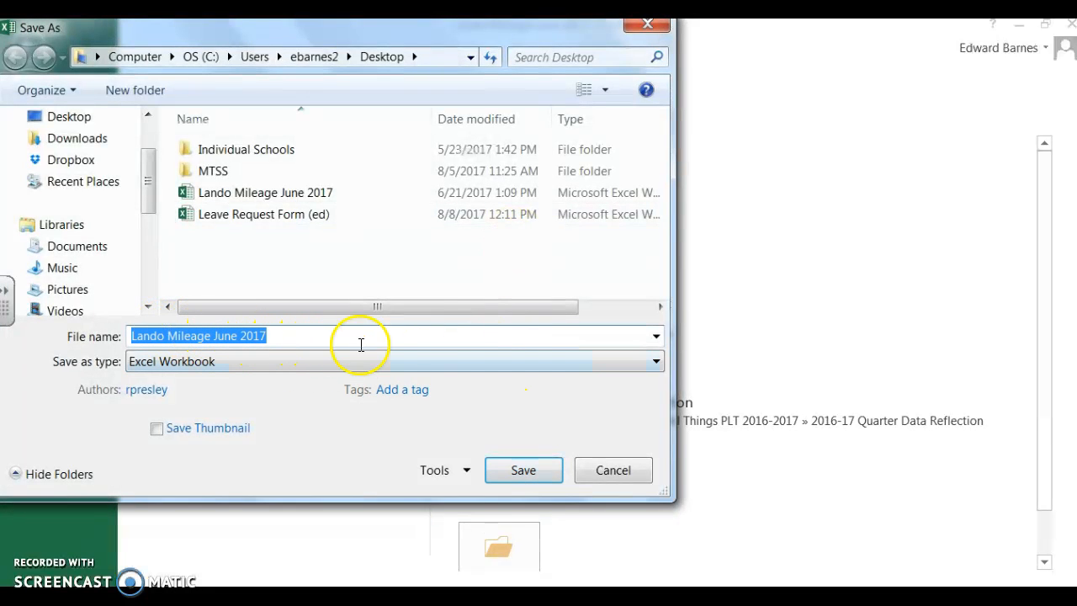
pyautogui.click(654, 362)
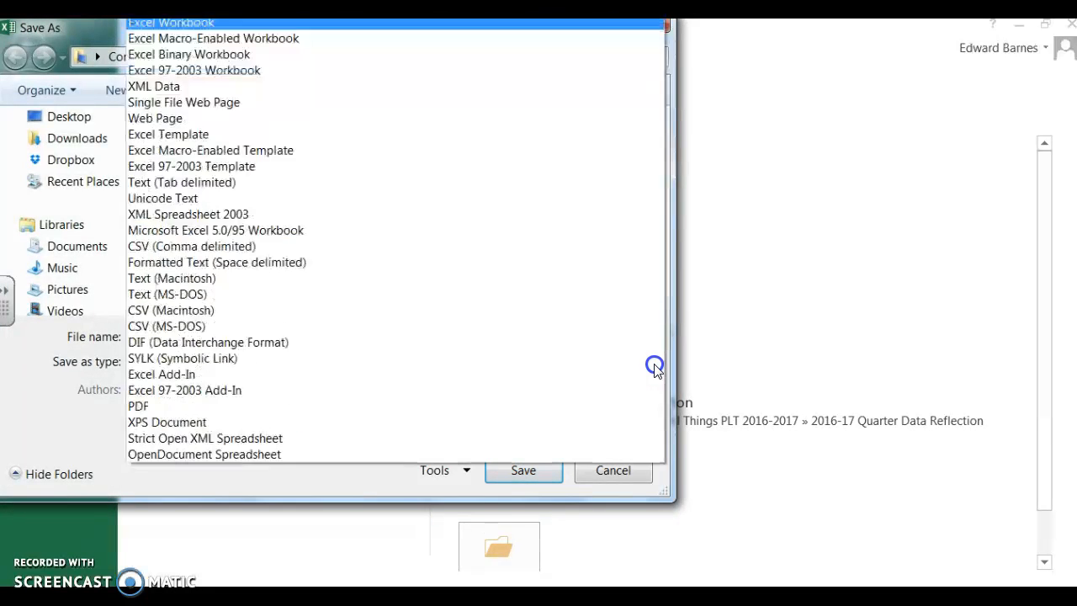
pyautogui.click(237, 407)
pyautogui.click(526, 557)
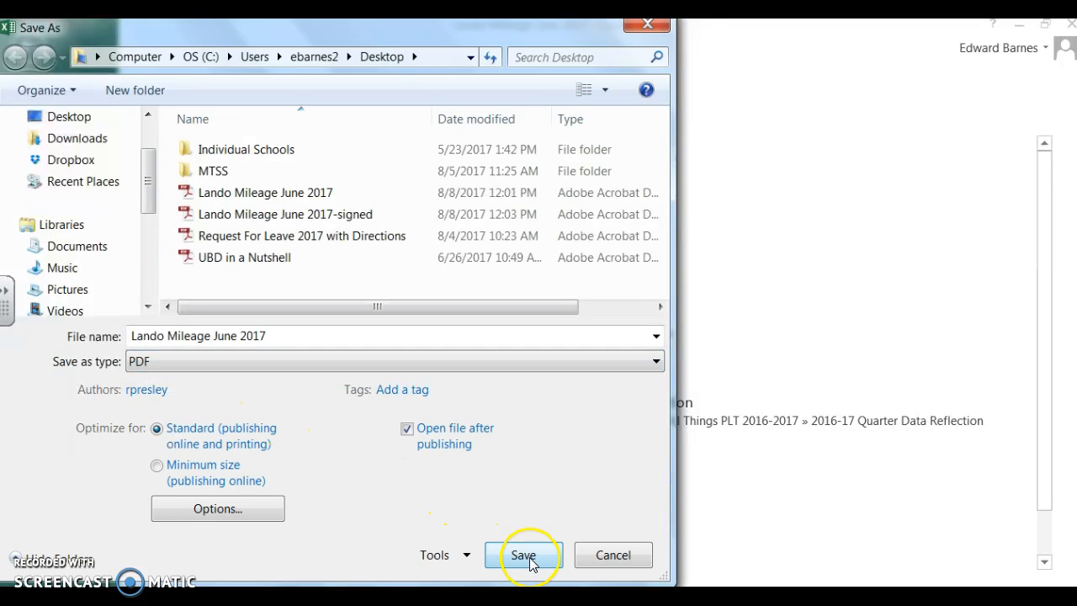
pyautogui.click(620, 317)
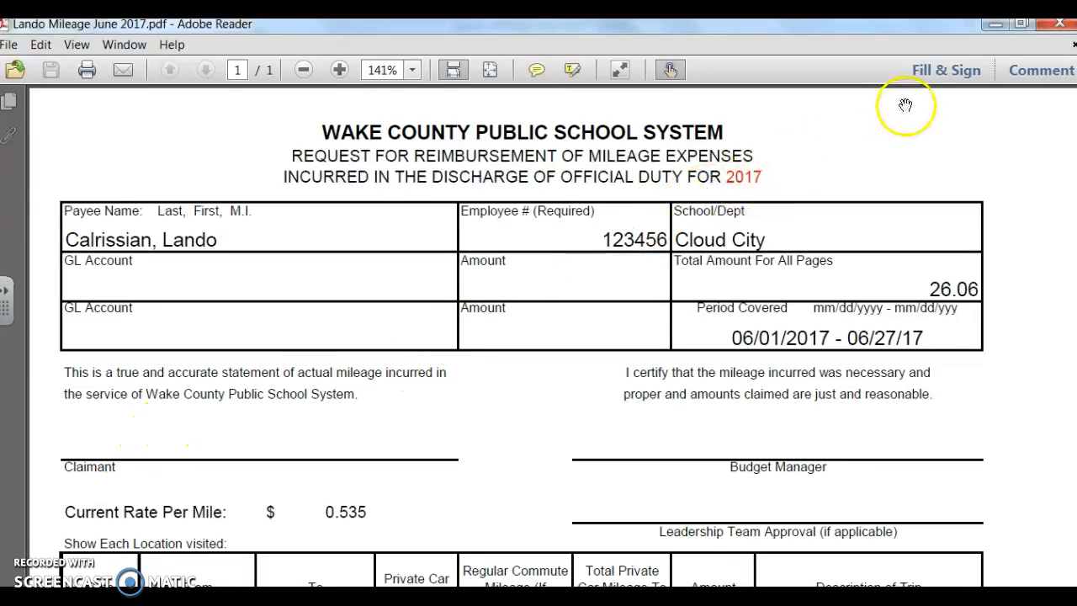
# - Begin placing a signature captured with the webcam, allowing Adobe Reader to use the camera
pyautogui.click(954, 76)
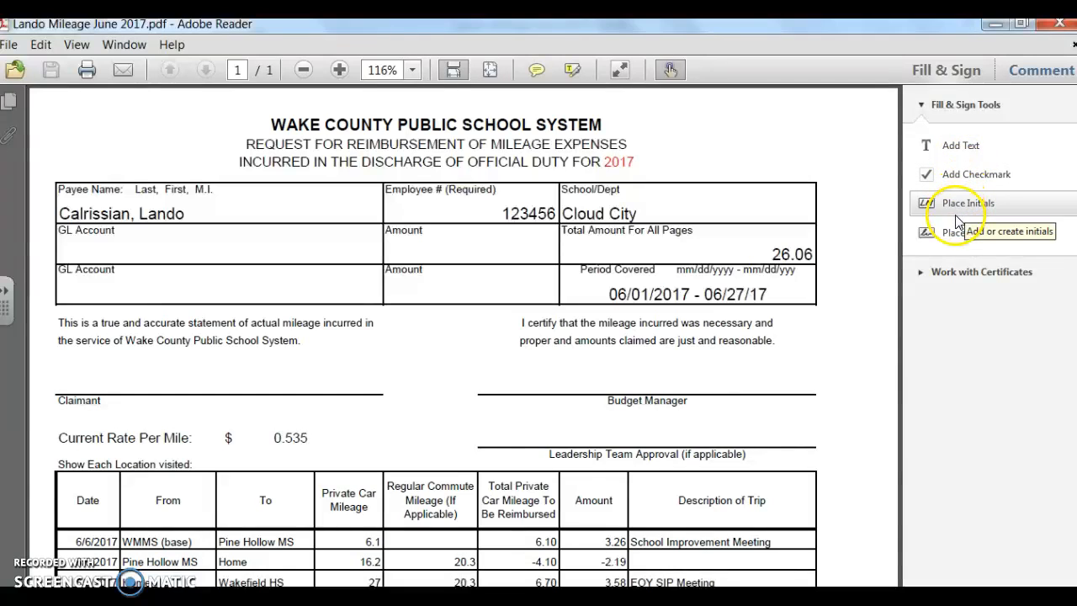
pyautogui.click(956, 244)
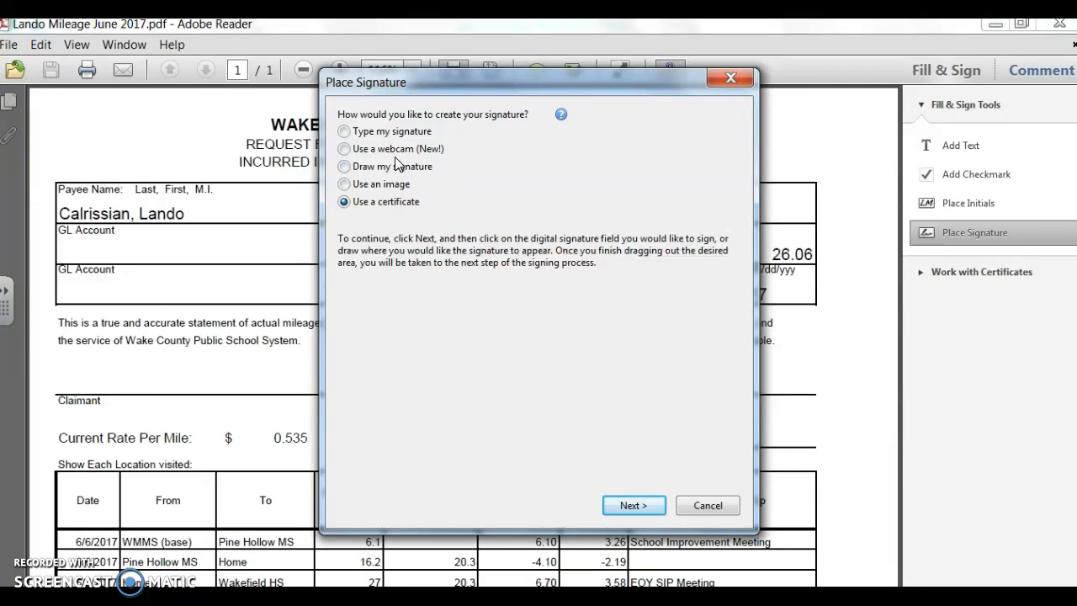
pyautogui.click(344, 149)
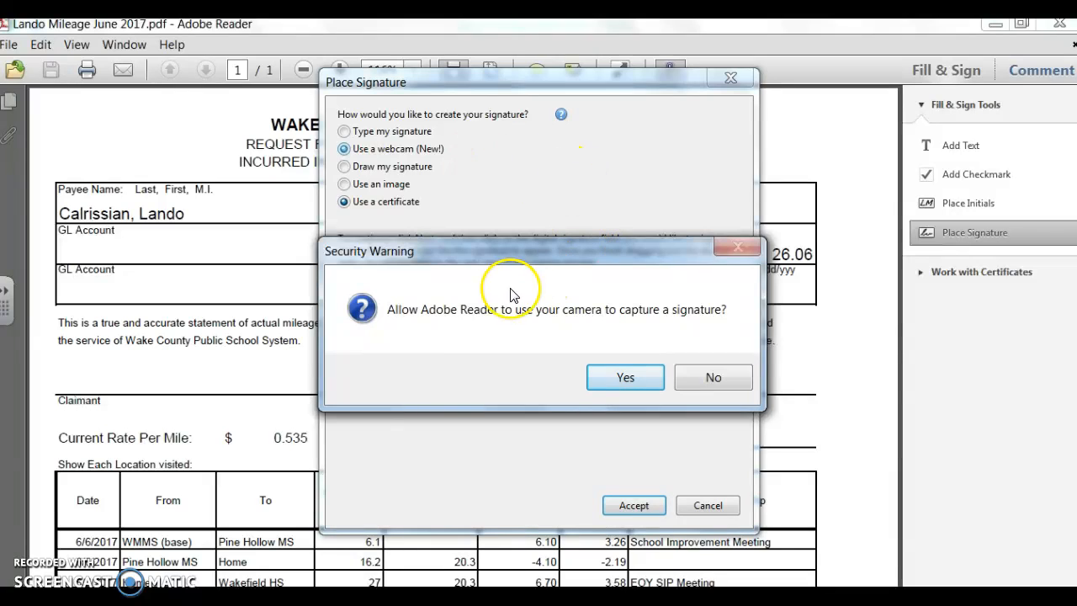
pyautogui.click(625, 380)
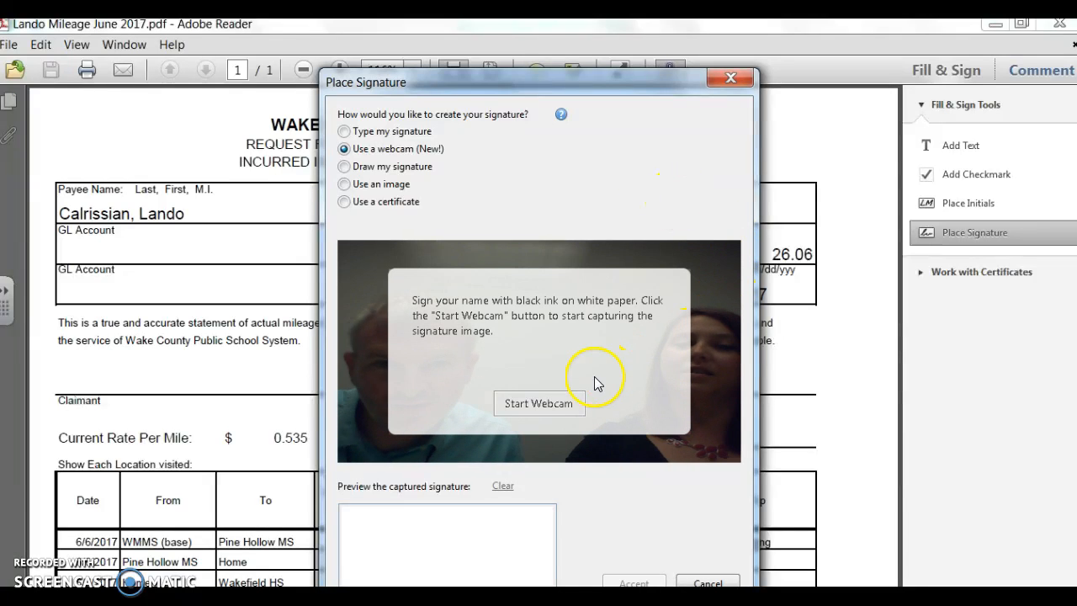
pyautogui.click(540, 407)
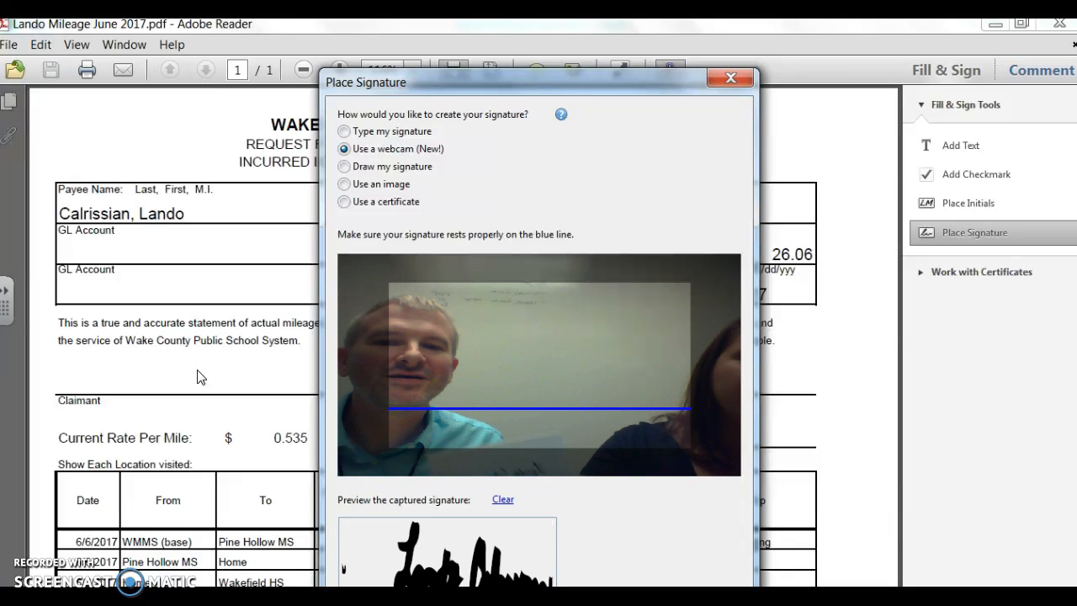
# - Clear the first webcam capture, capture the handwritten signature again and accept it
pyautogui.moveTo(635, 96)
pyautogui.mouseDown()
pyautogui.moveTo(652, 79)
pyautogui.moveTo(638, 46)
pyautogui.mouseUp()
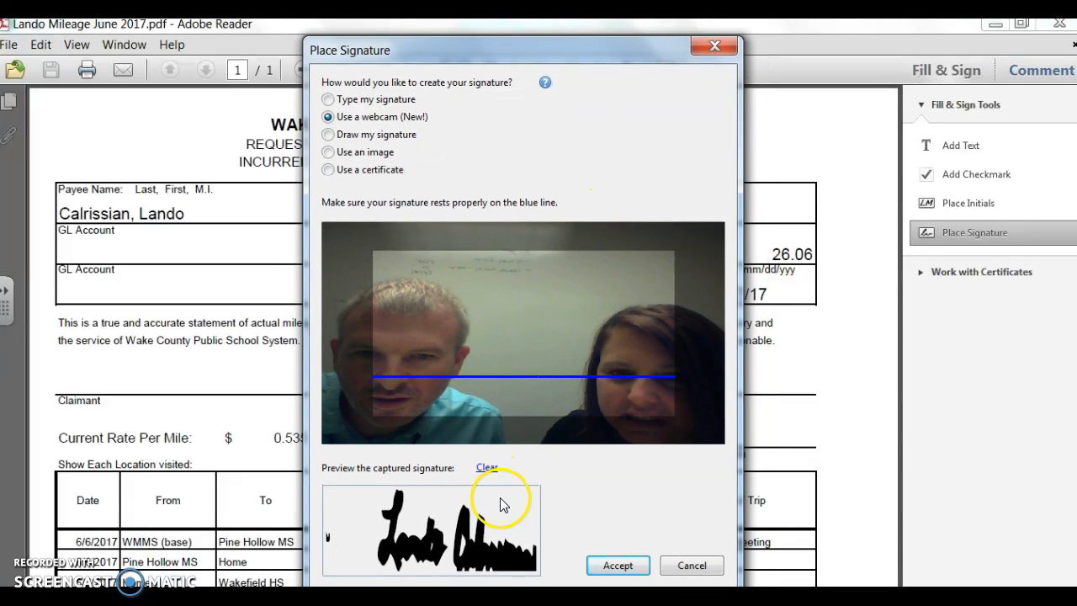
pyautogui.click(488, 469)
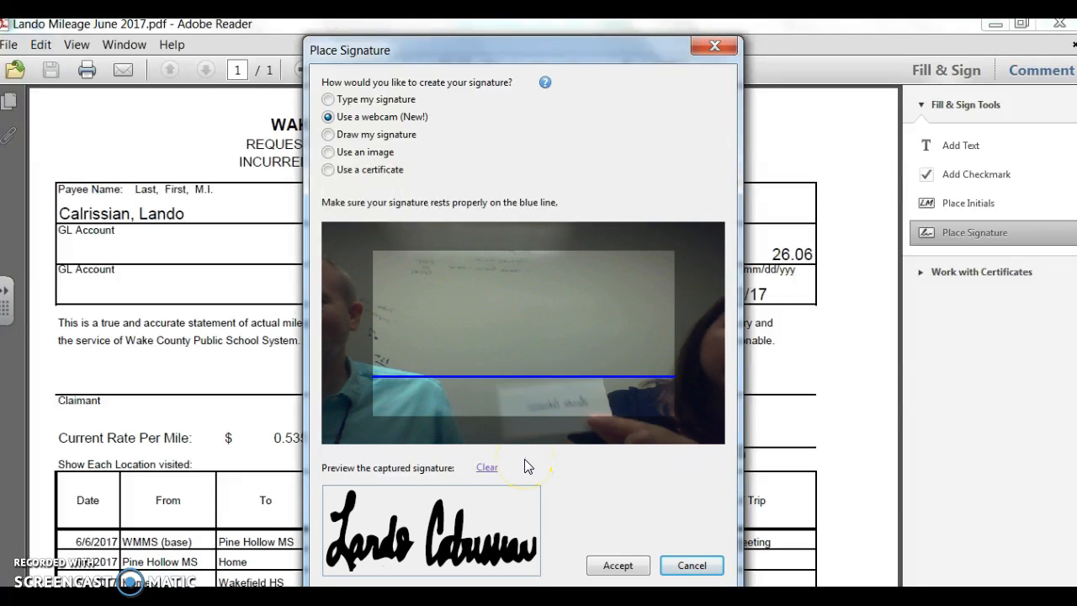
pyautogui.click(618, 565)
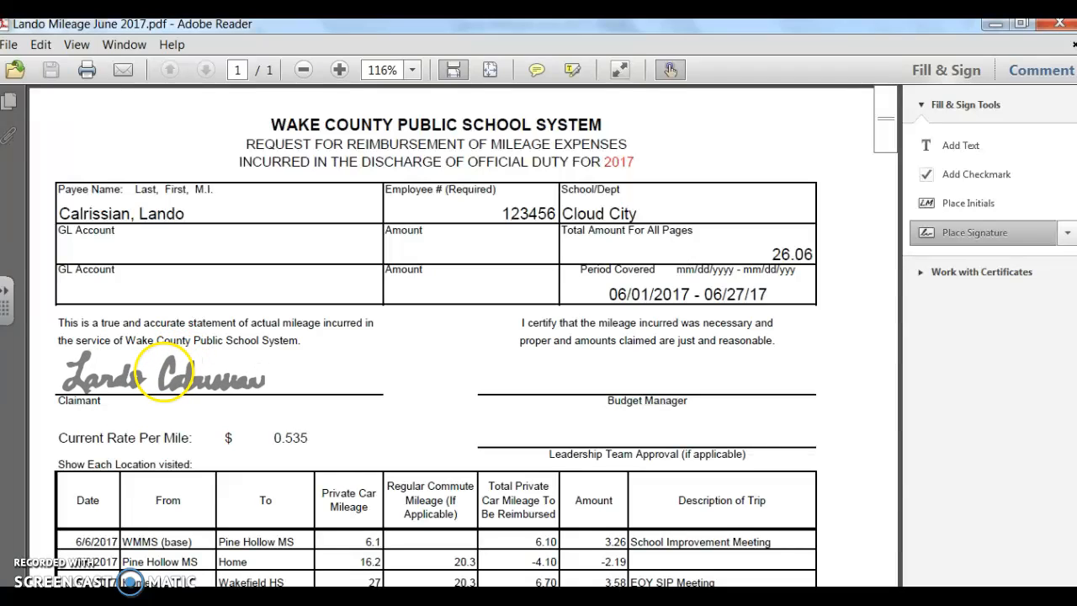
# - Place the captured signature on the Claimant line and shrink it to fit above the line
pyautogui.click(163, 370)
pyautogui.click(325, 385)
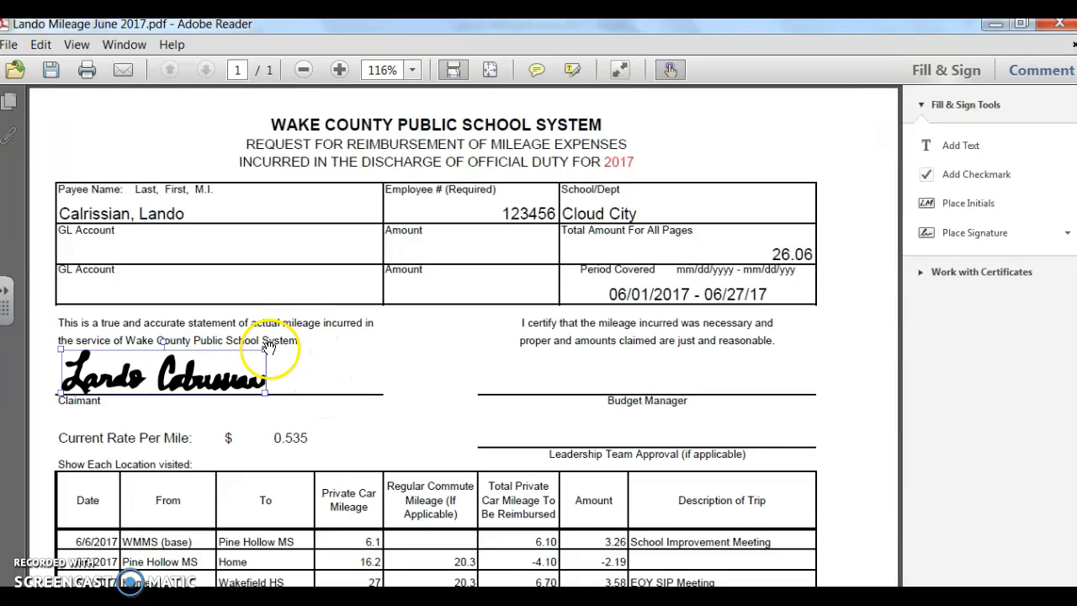
pyautogui.moveTo(266, 348); pyautogui.dragTo(251, 361)
pyautogui.click(287, 370)
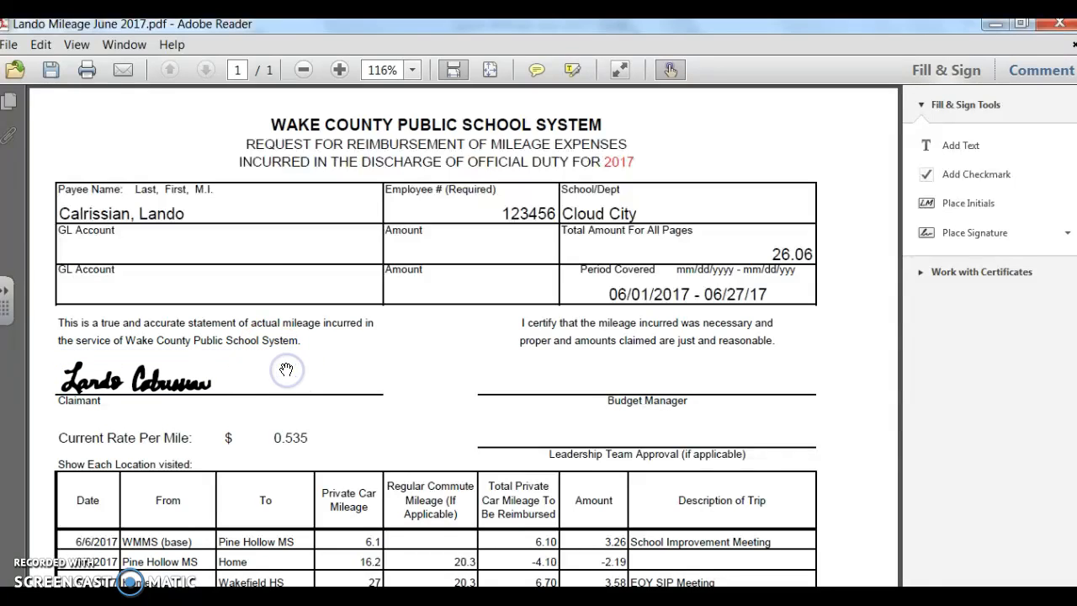
# - Save the signed form to the Desktop as a new PDF with the suffix "-signed", replacing the existing signed file
pyautogui.click(9, 47)
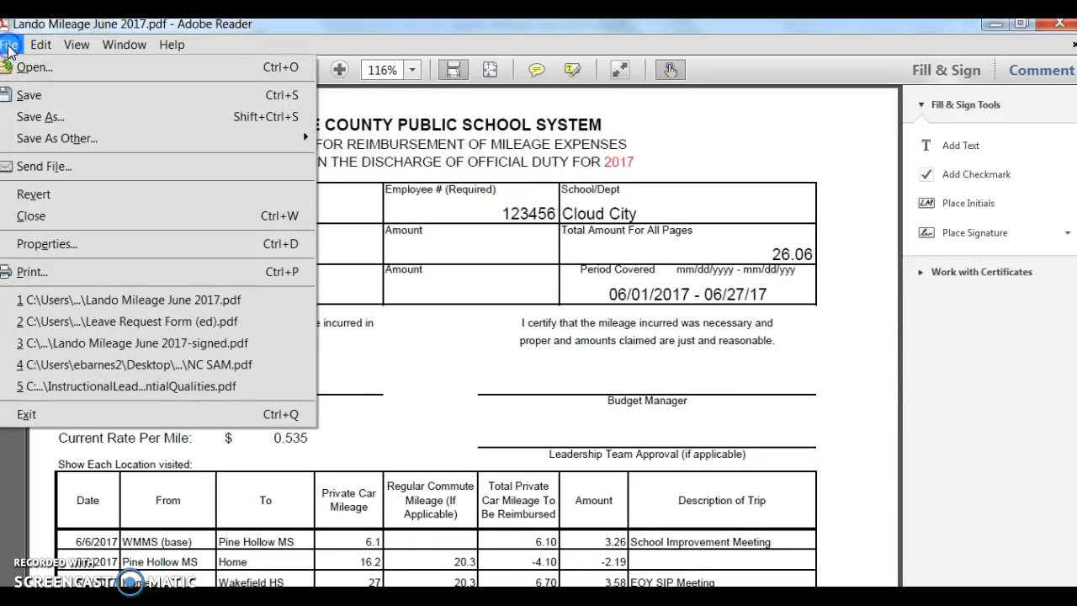
pyautogui.click(35, 116)
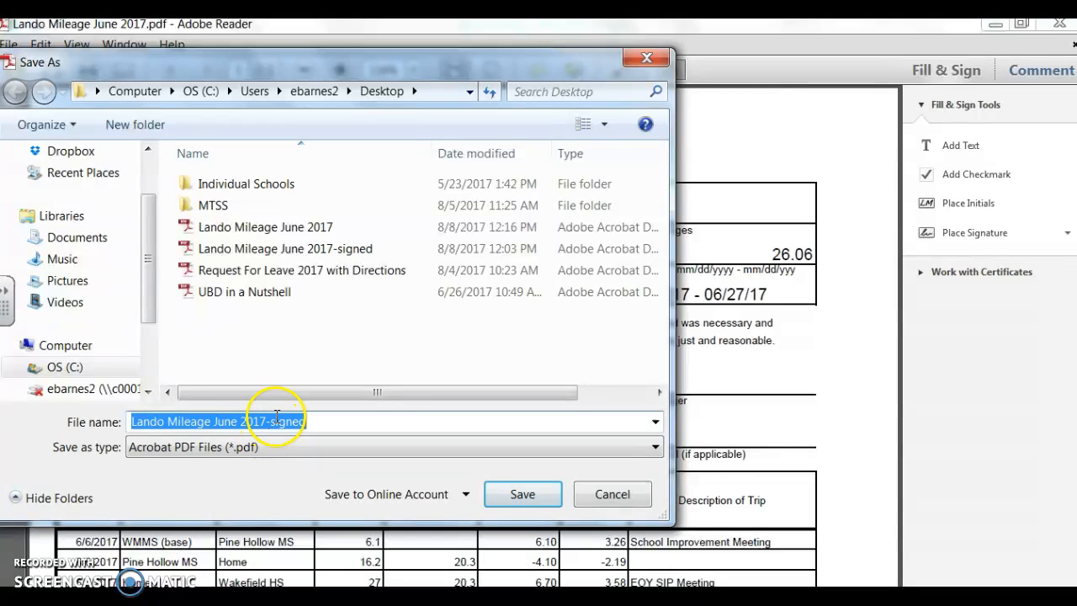
pyautogui.click(522, 500)
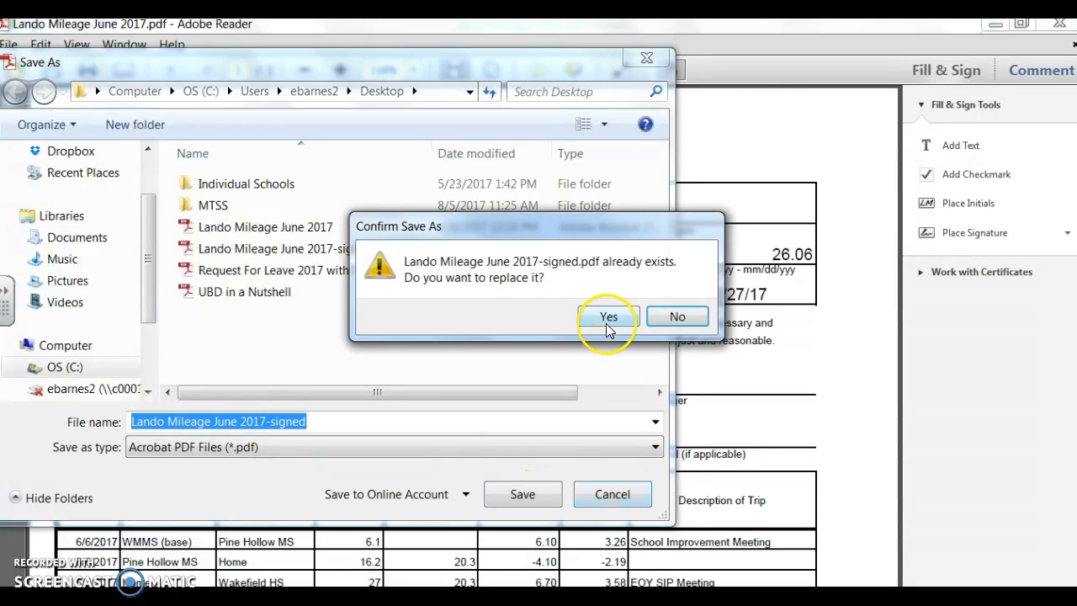
pyautogui.click(609, 320)
pyautogui.click(592, 340)
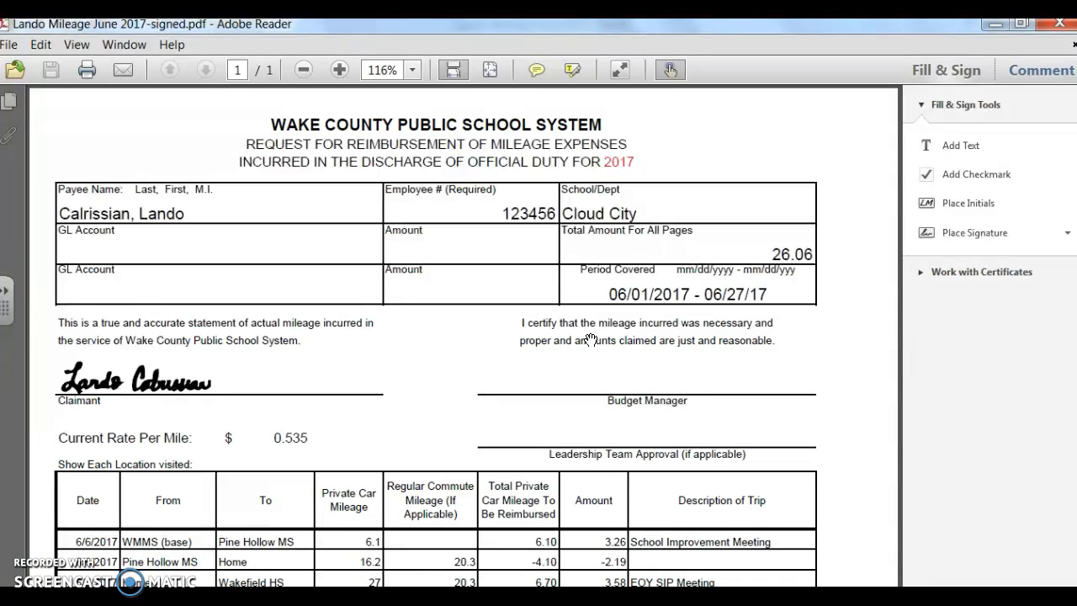
# - Minimize the signed PDF and the mileage workbook to get back to the desktop
pyautogui.click(428, 328)
pyautogui.click(995, 27)
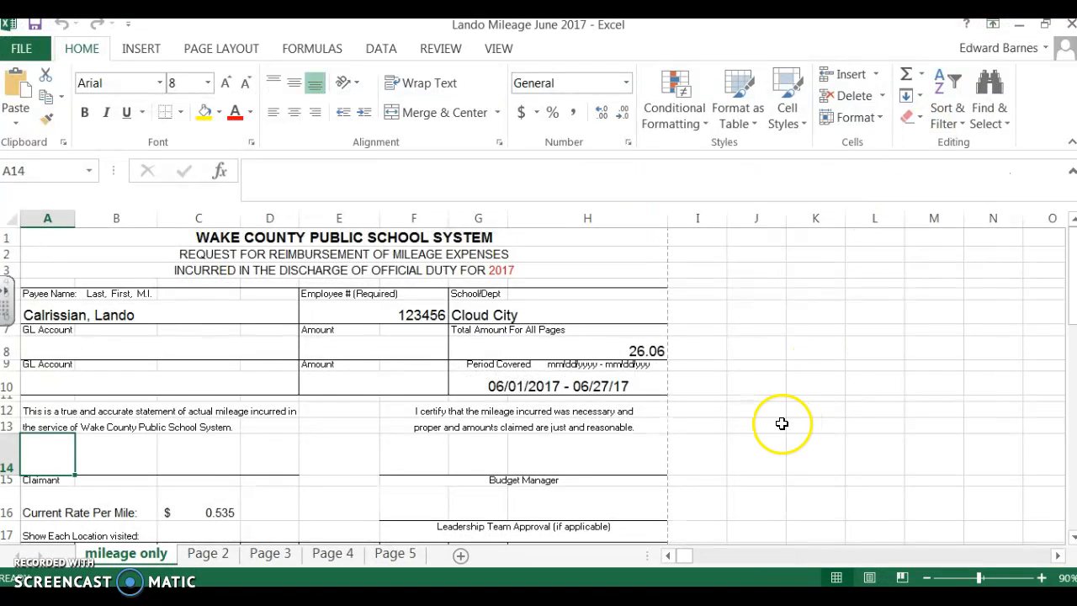
pyautogui.click(1019, 26)
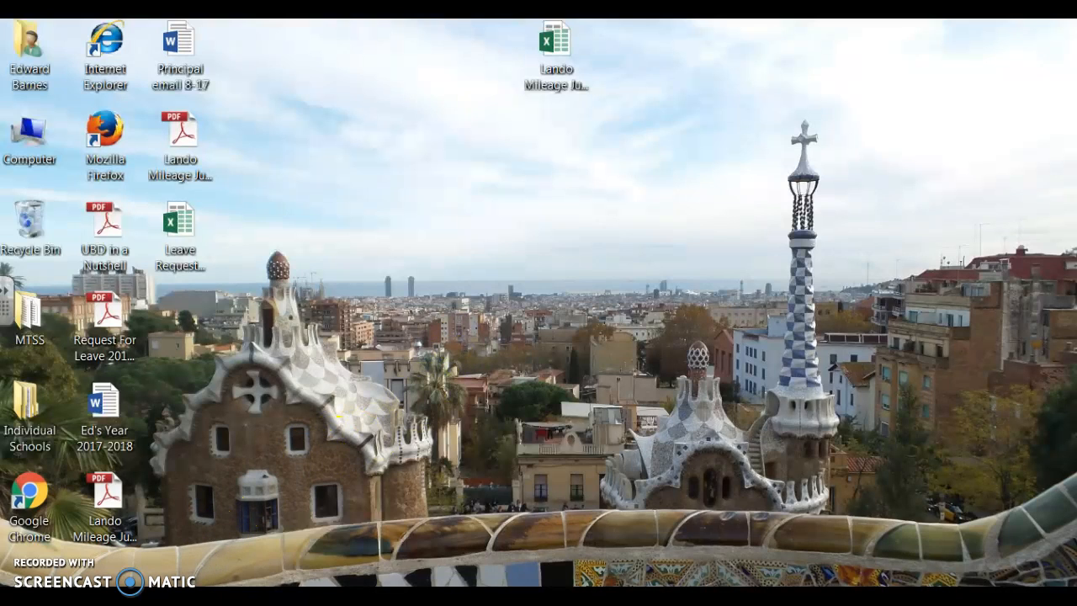
# - Switch to the WCPSS Intranet in Chrome, go to the Forms section and search the forms for "leave"
pyautogui.click(188, 597)
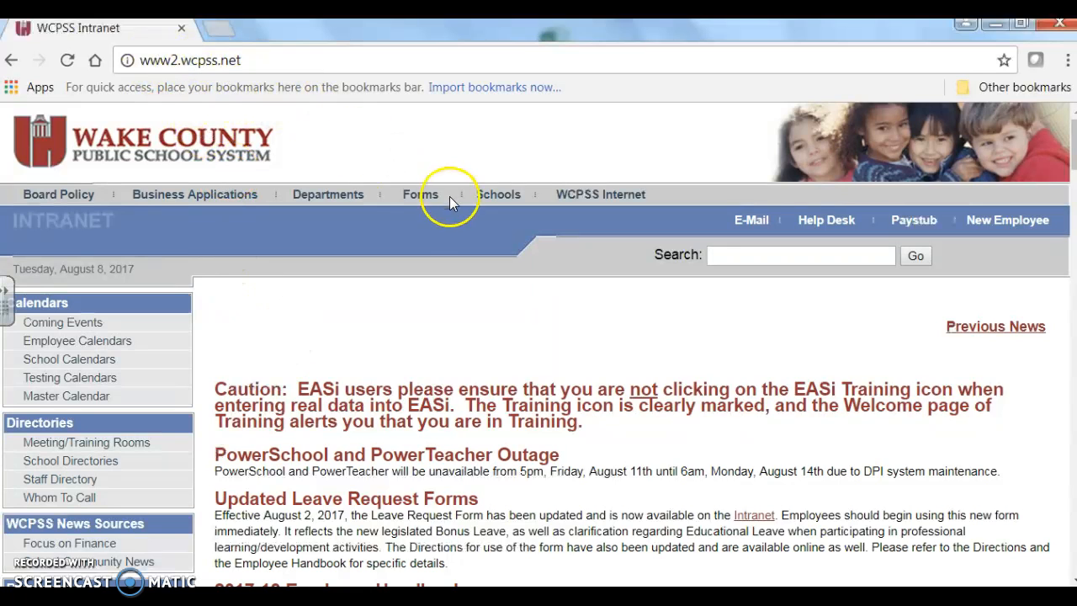
pyautogui.click(414, 201)
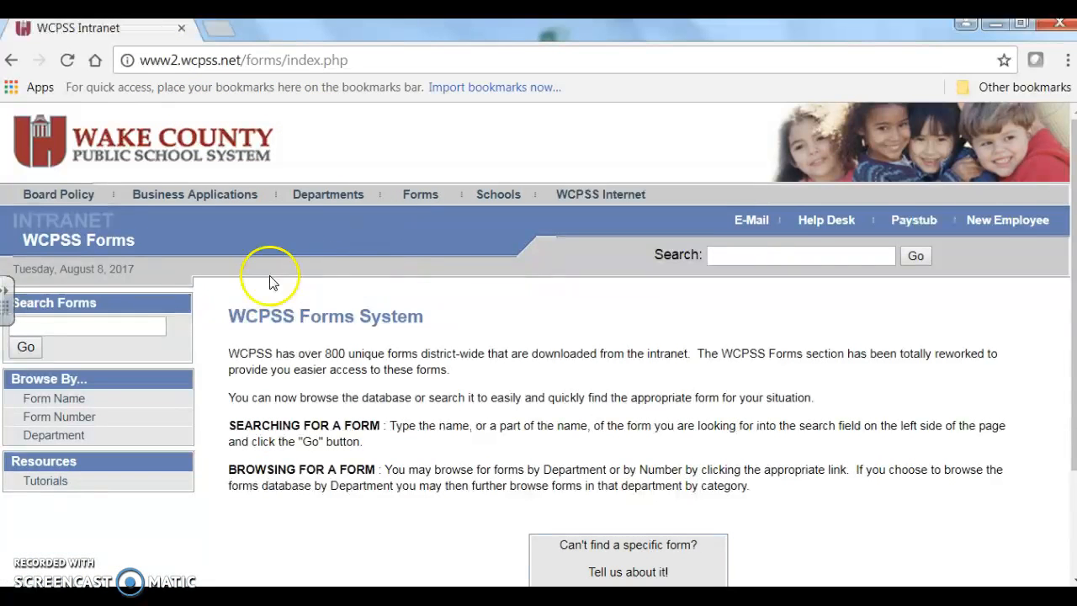
pyautogui.click(121, 324)
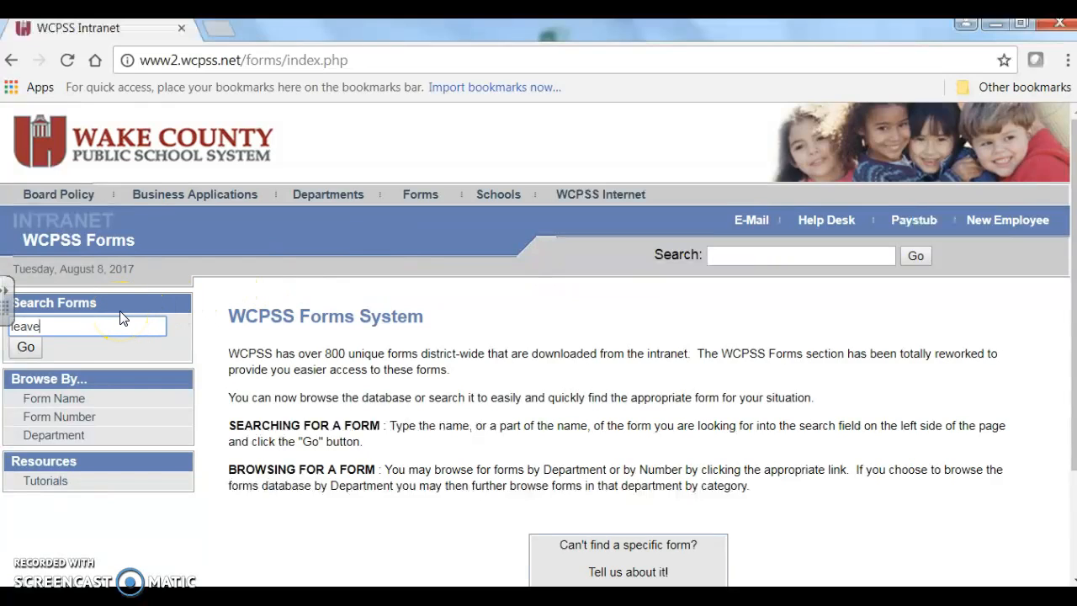
pyautogui.click(26, 346)
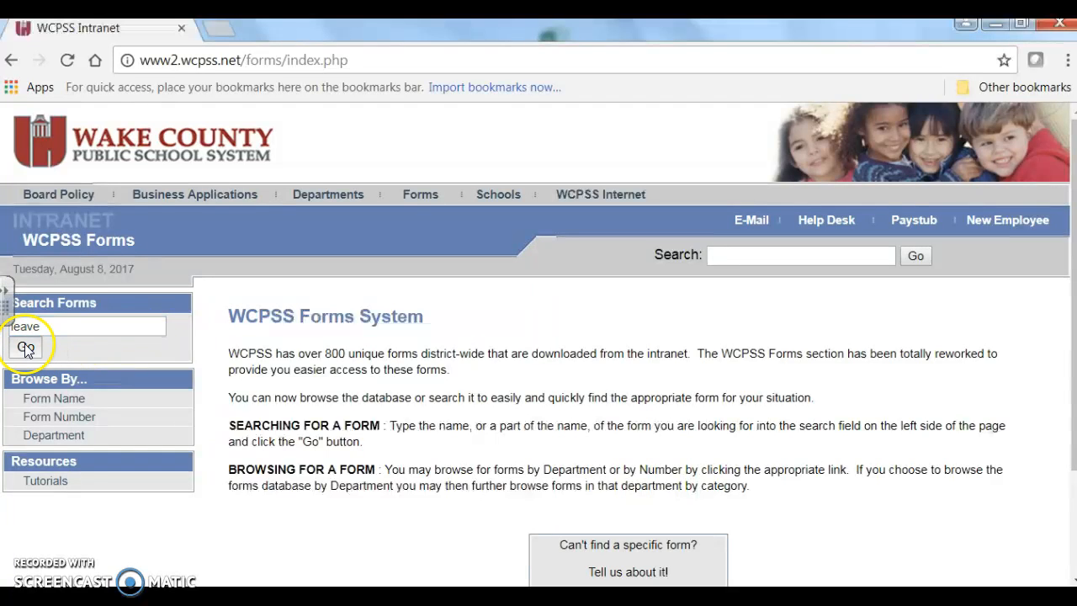
# - Download the "Request for Leave (Excel)" form from the search results and open it in Excel
pyautogui.scroll(-3, 825, 339)
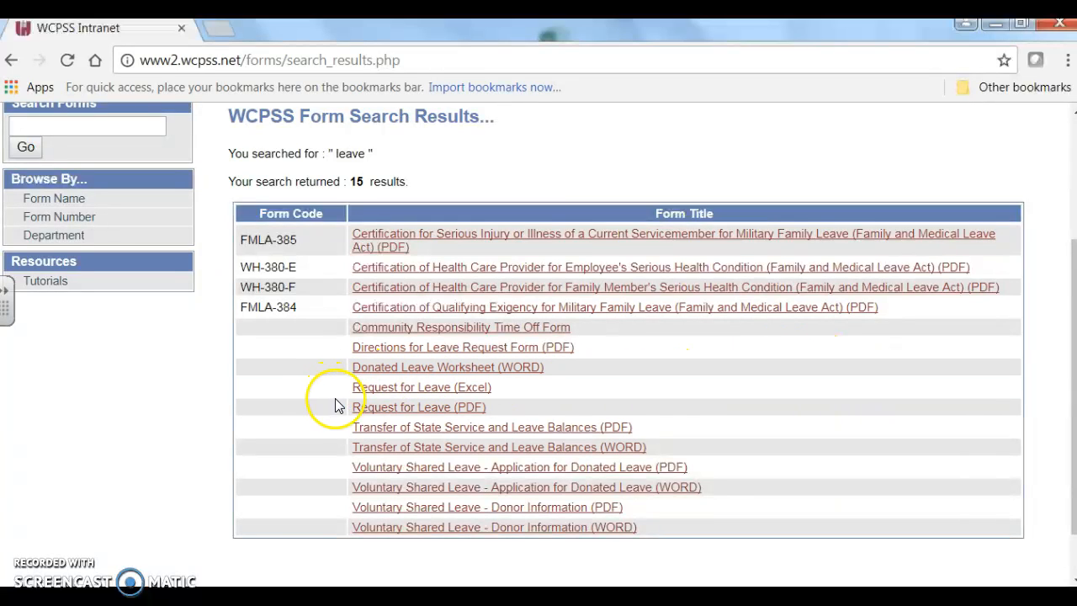
pyautogui.click(464, 389)
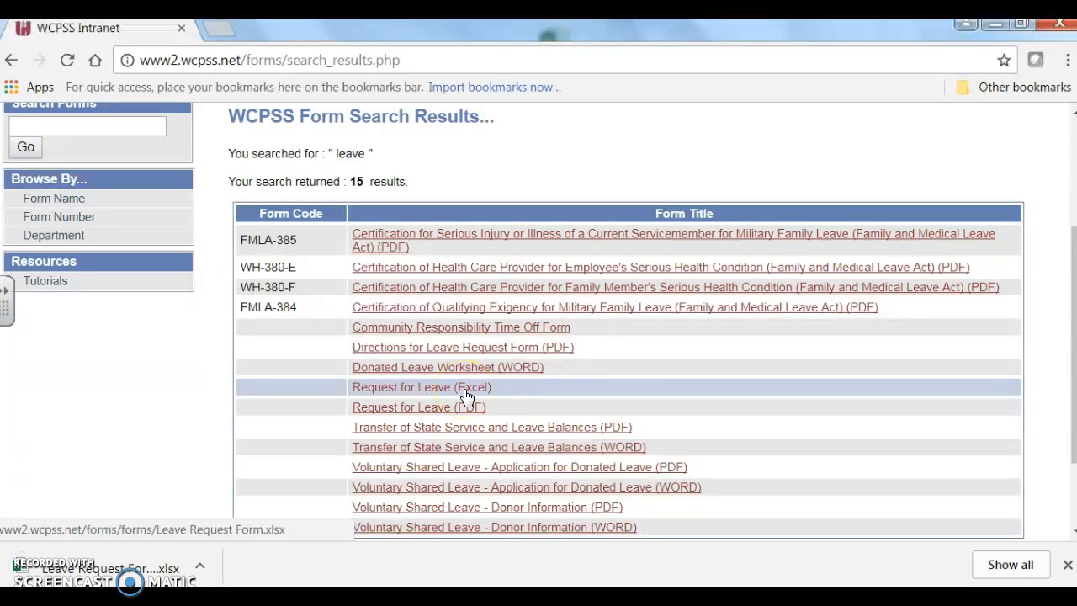
pyautogui.click(88, 570)
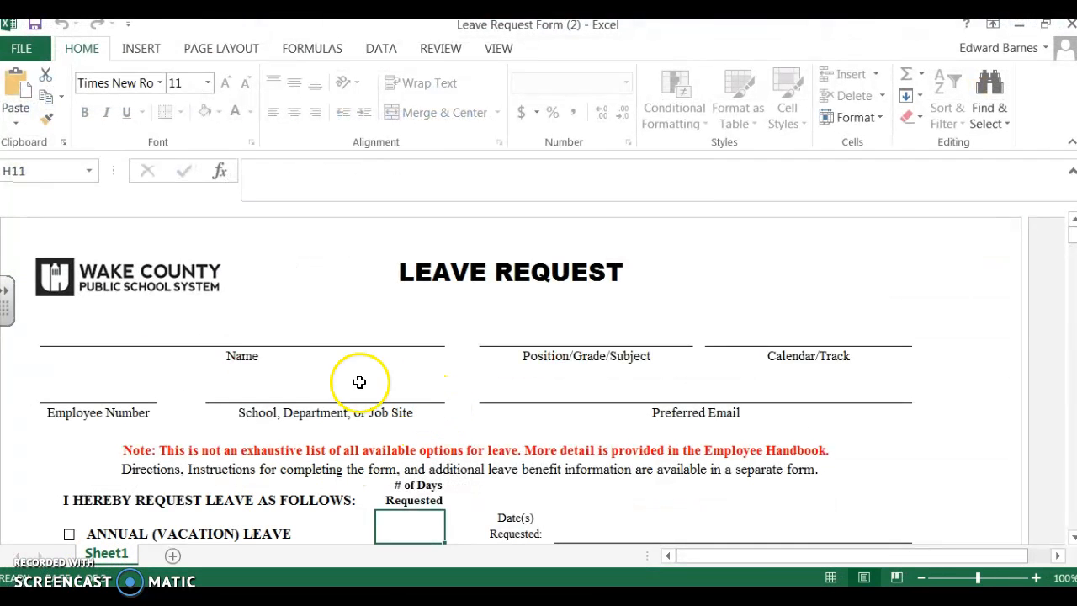
# - Enter the employee's name in the Name field of the leave request form
pyautogui.click(244, 335)
pyautogui.click(584, 337)
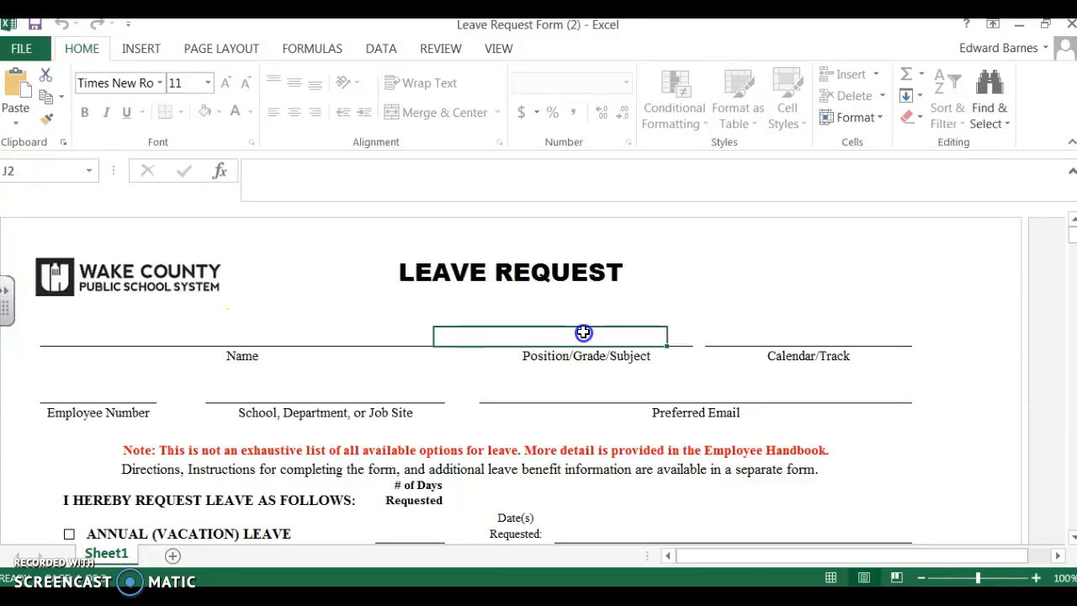
pyautogui.click(287, 334)
pyautogui.write('E')
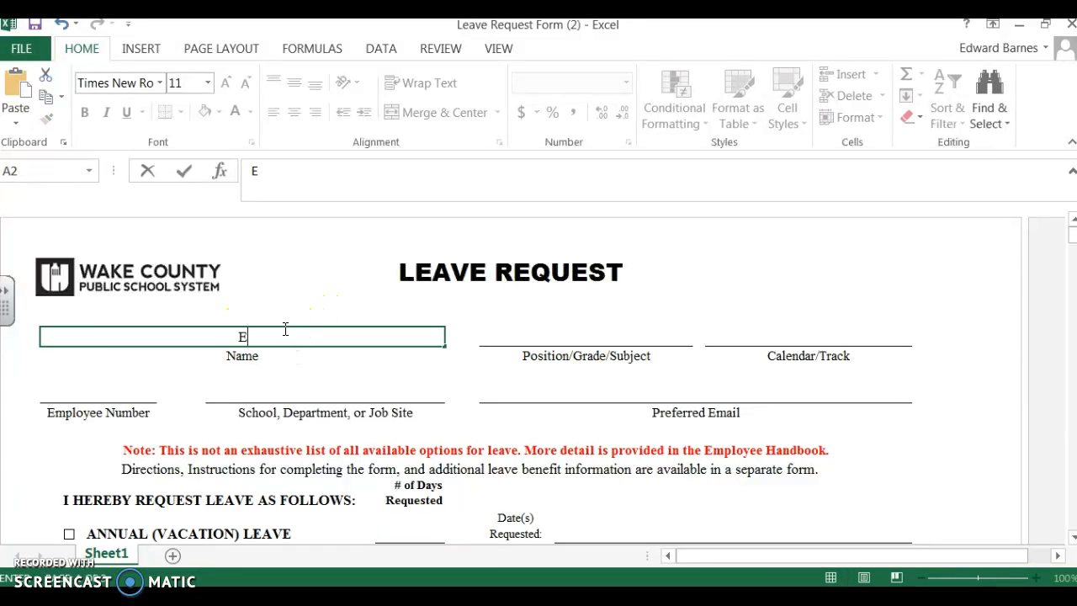
pyautogui.write('d or Adrian')
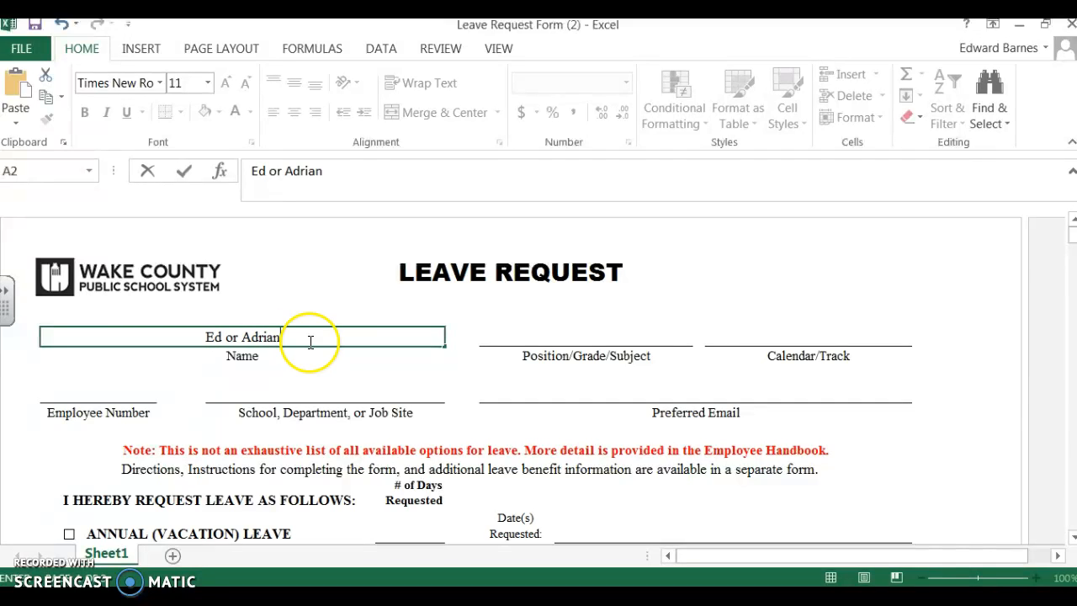
pyautogui.click(549, 337)
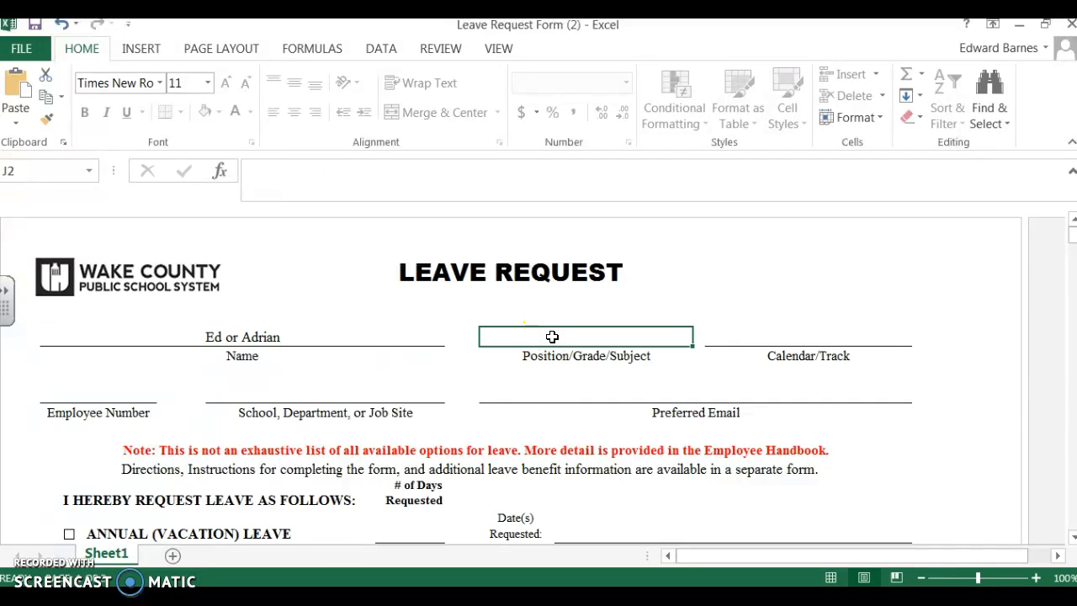
pyautogui.click(795, 352)
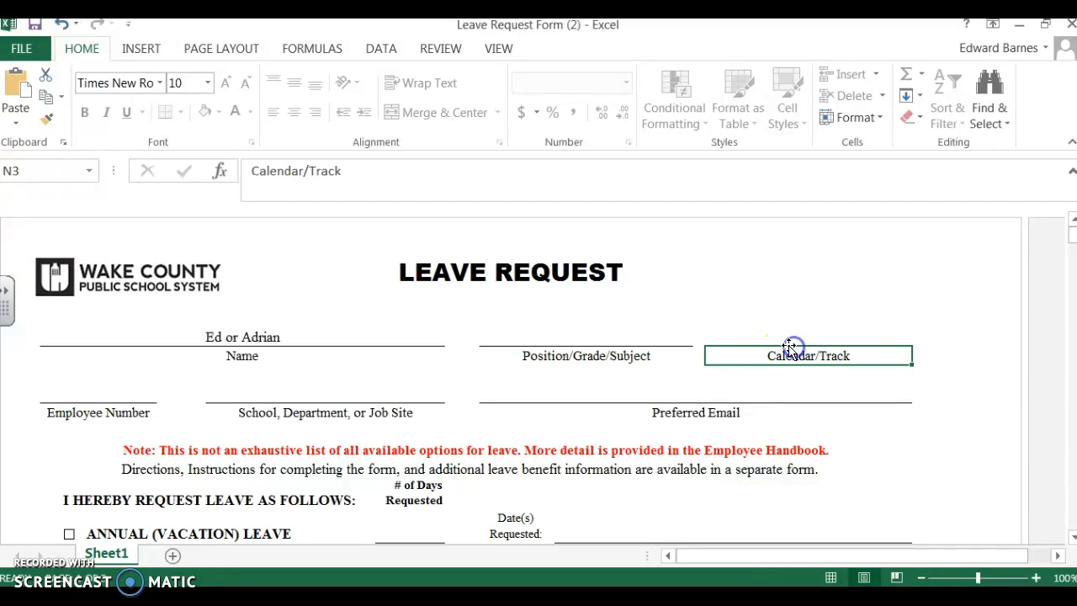
pyautogui.click(694, 398)
pyautogui.click(348, 403)
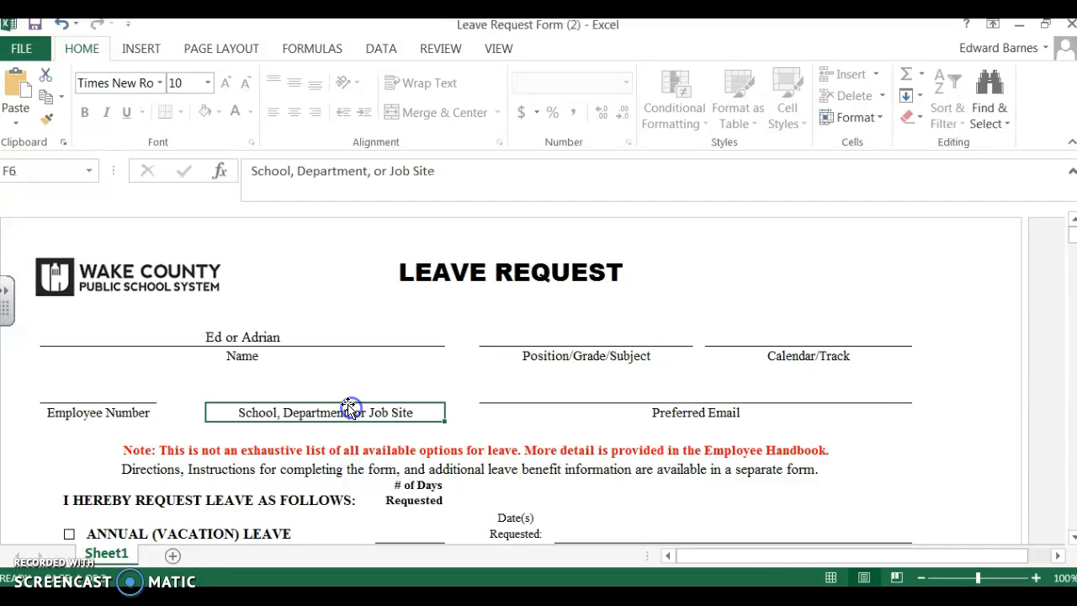
# - Tick Annual (Vacation) Leave and enter 1 day requested with 8/21/17 as the requested date
pyautogui.scroll(-3, 351, 399)
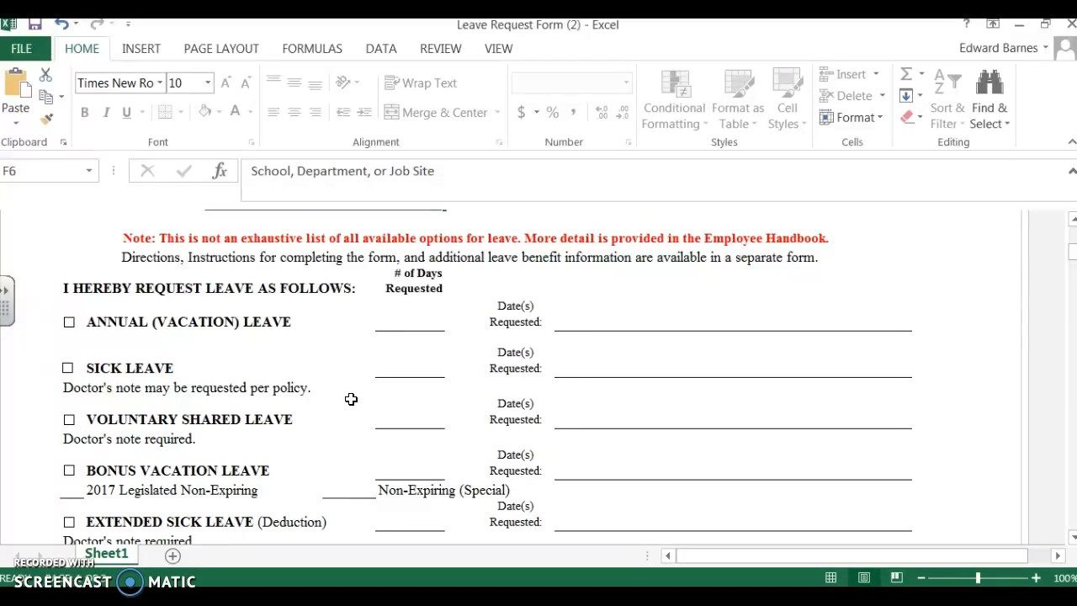
pyautogui.scroll(1, 351, 399)
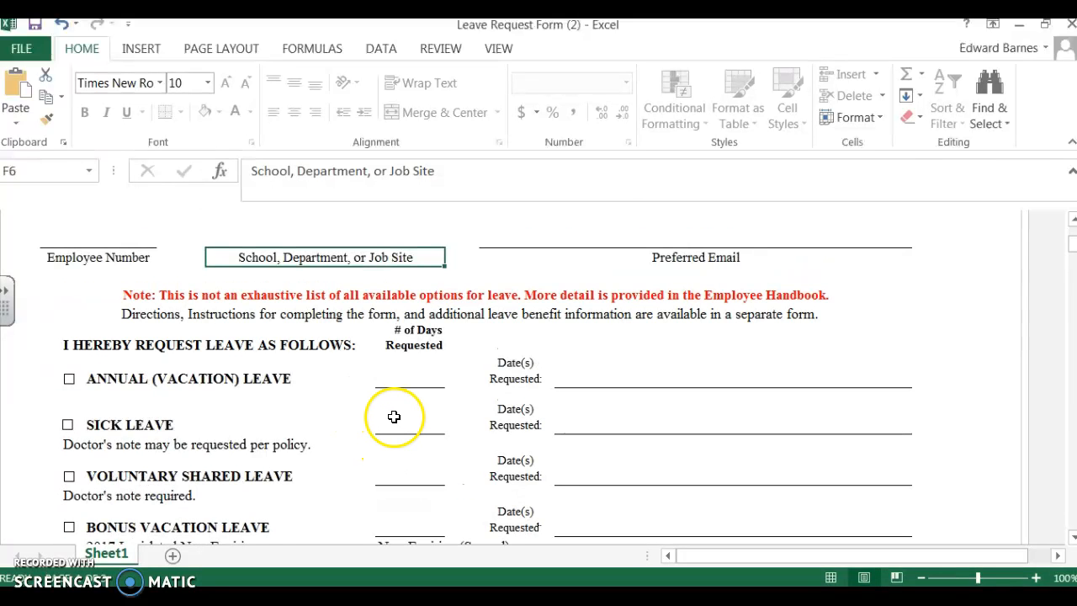
pyautogui.click(69, 380)
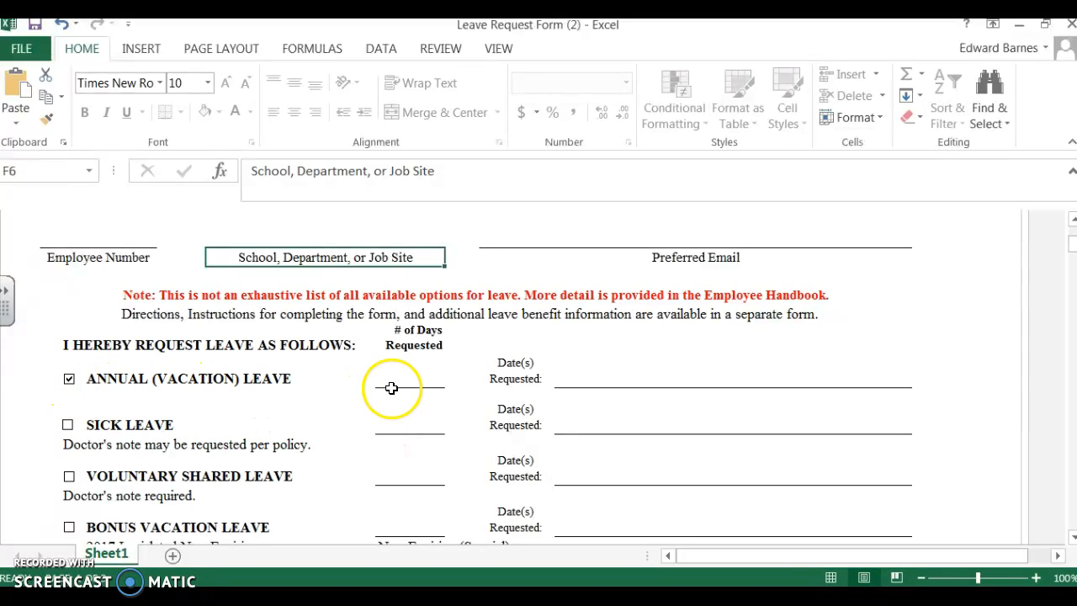
pyautogui.click(422, 376)
pyautogui.write('8')
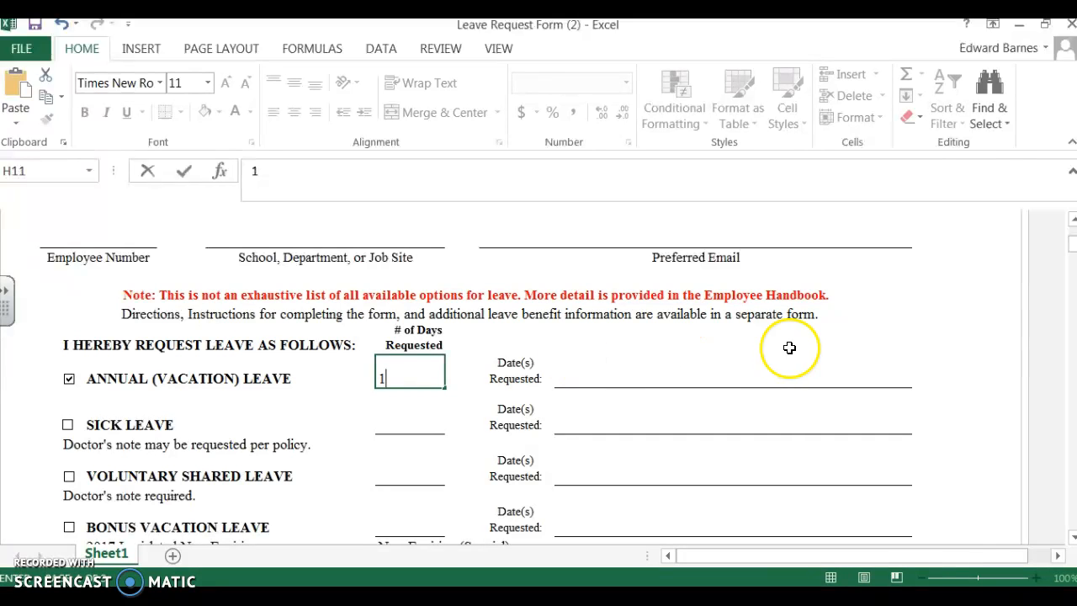
pyautogui.click(742, 381)
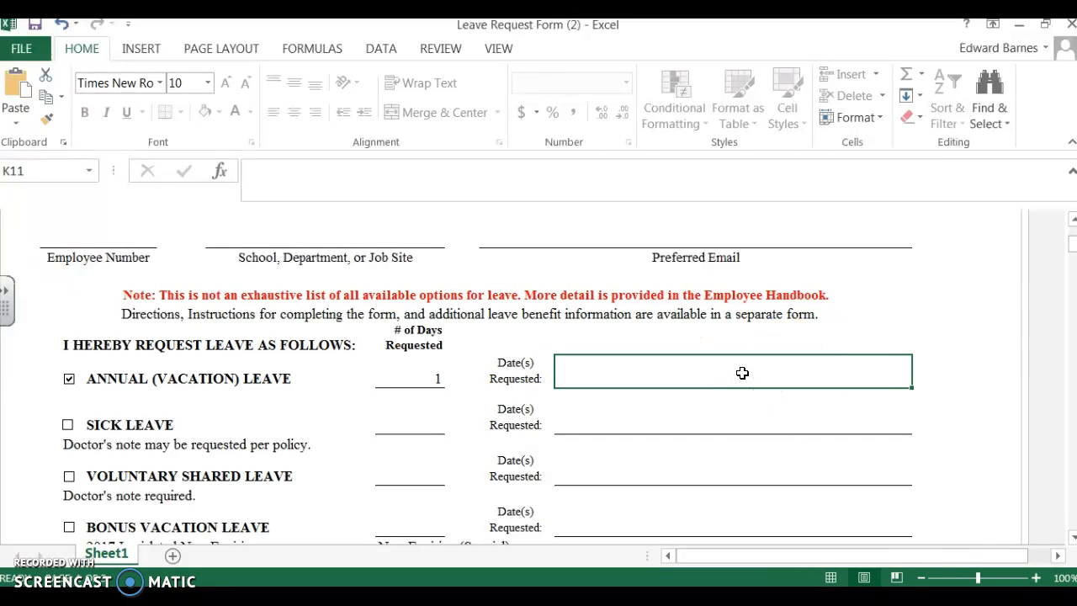
pyautogui.write('8/21/17')
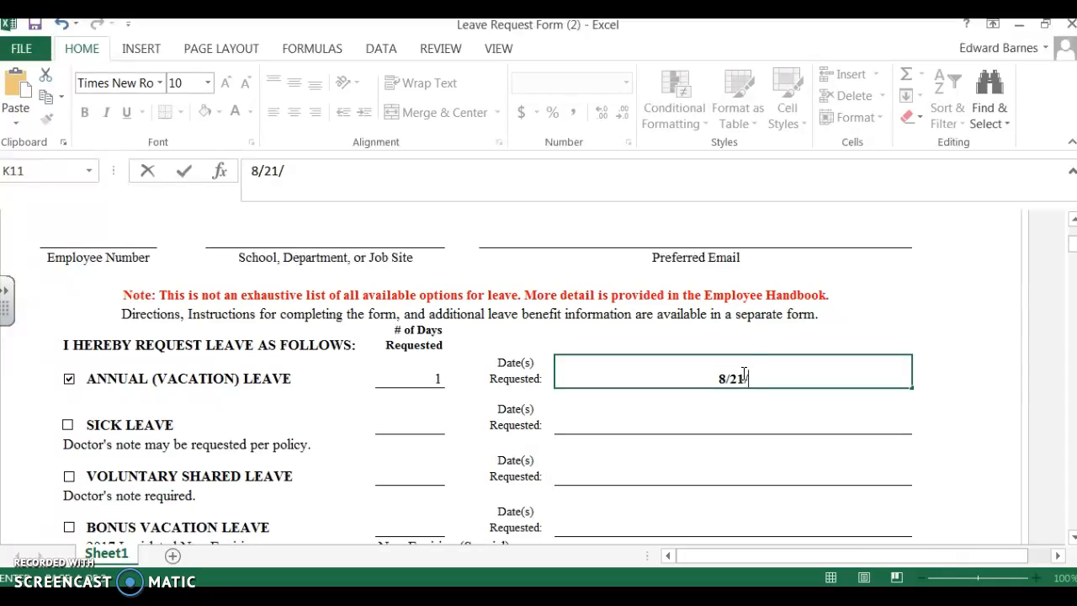
pyautogui.click(695, 404)
# - Try to edit the Signature of Employee field at the end of the protected leave request sheet
pyautogui.scroll(-6, 539, 442)
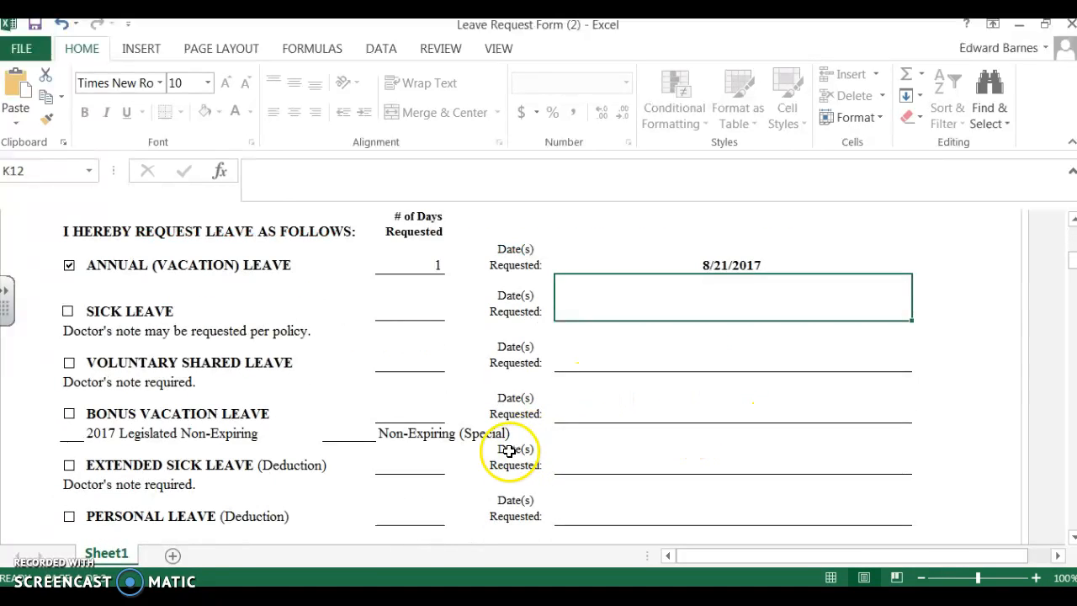
pyautogui.scroll(-7, 471, 444)
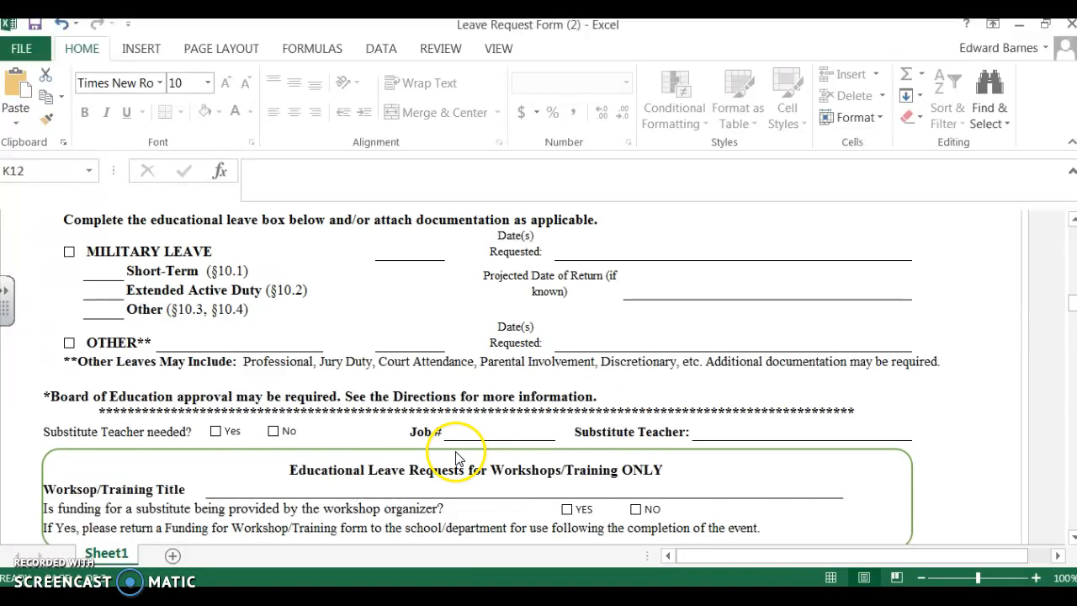
pyautogui.scroll(-2, 455, 460)
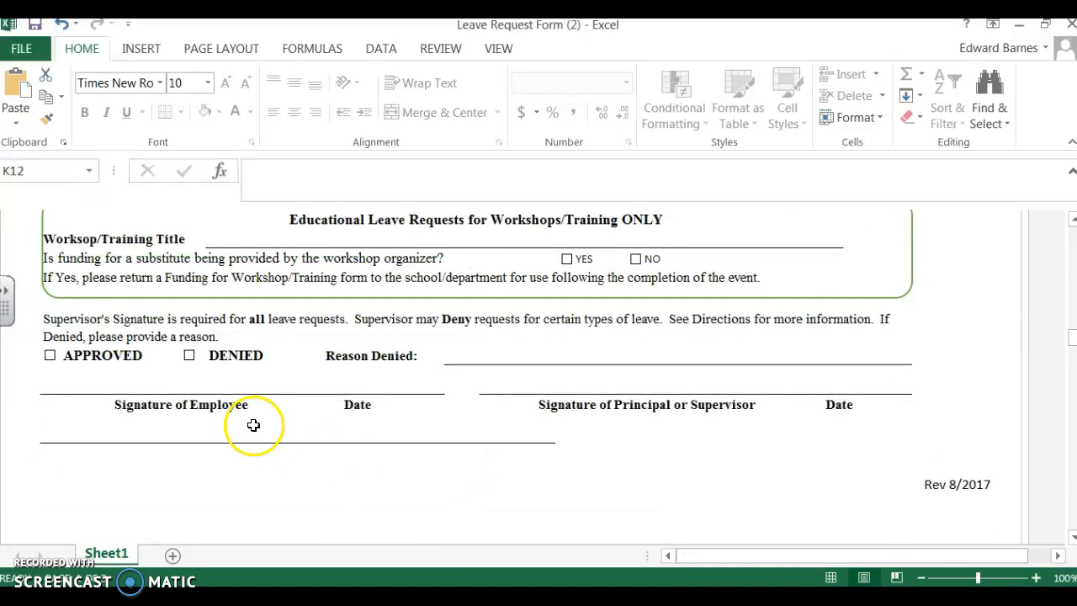
pyautogui.click(232, 384)
pyautogui.doubleClick(233, 385)
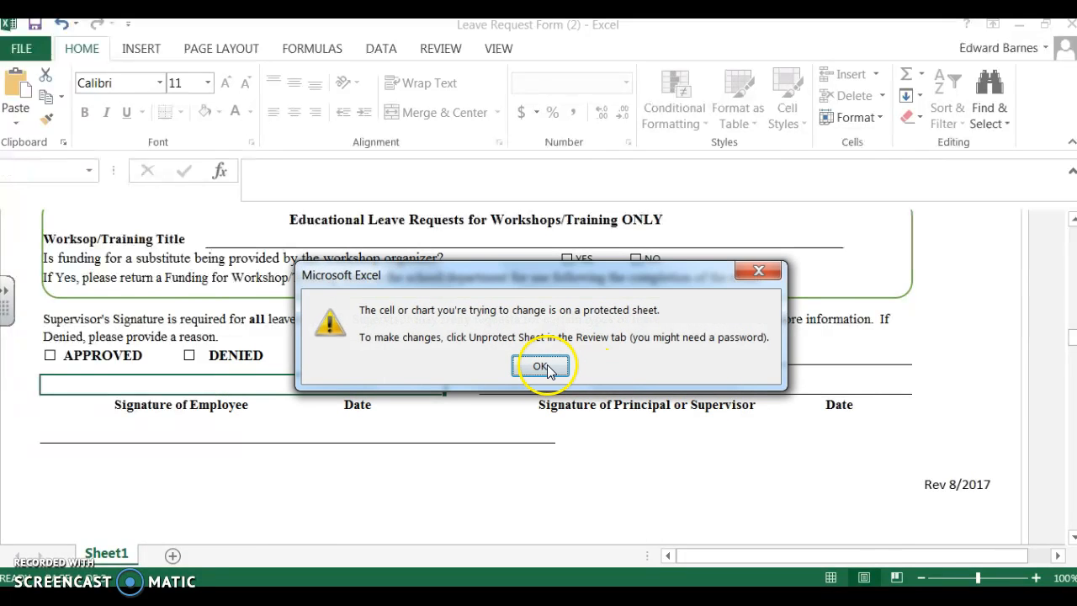
pyautogui.click(541, 367)
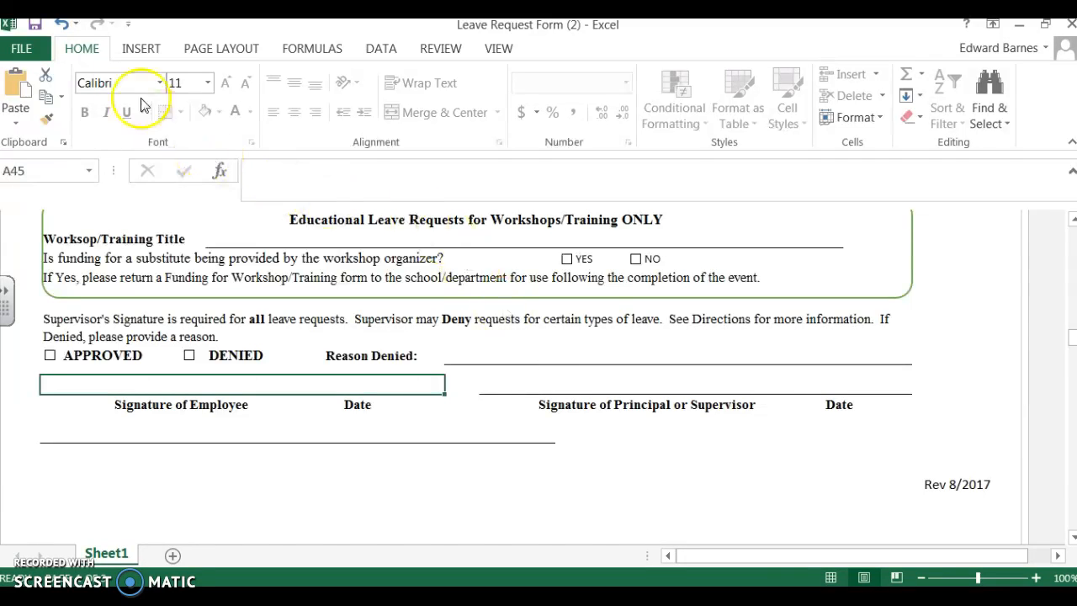
# - Save the leave request form to the Desktop as a PDF named Leave Request Form (2)
pyautogui.click(23, 46)
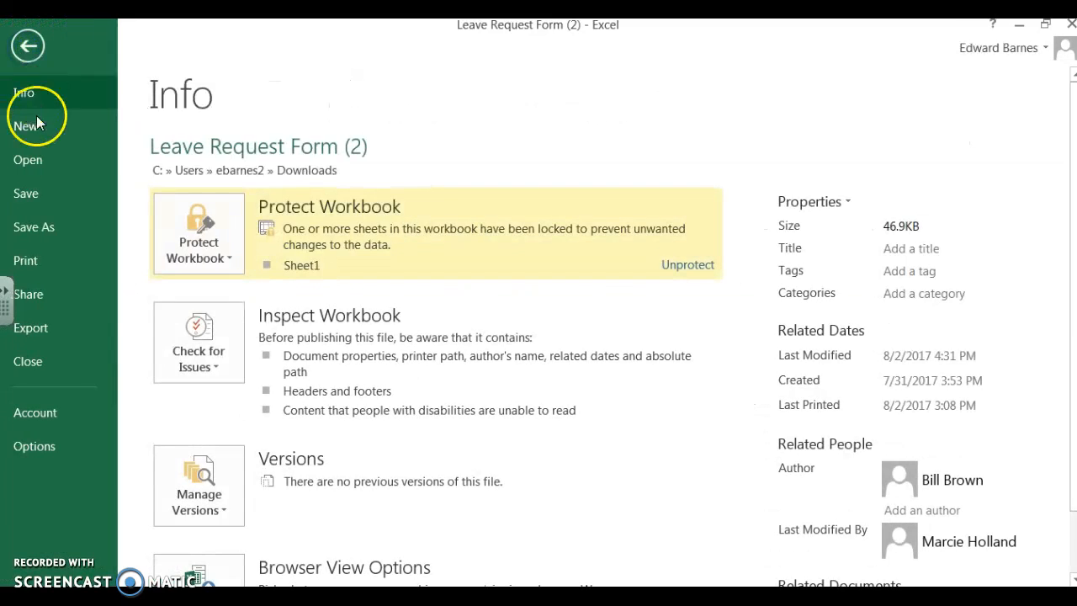
pyautogui.click(36, 226)
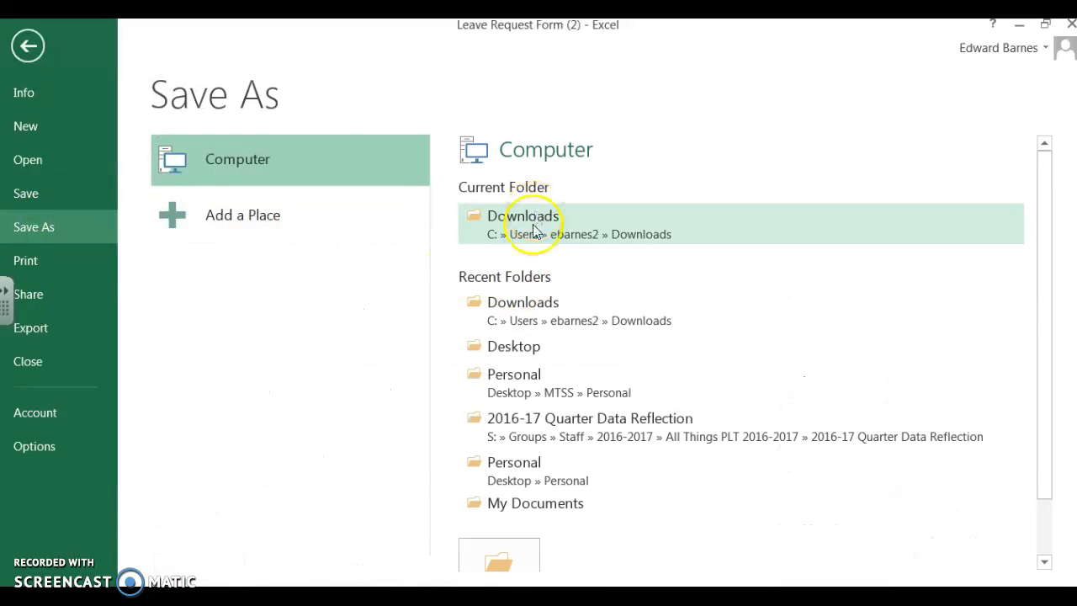
pyautogui.click(515, 347)
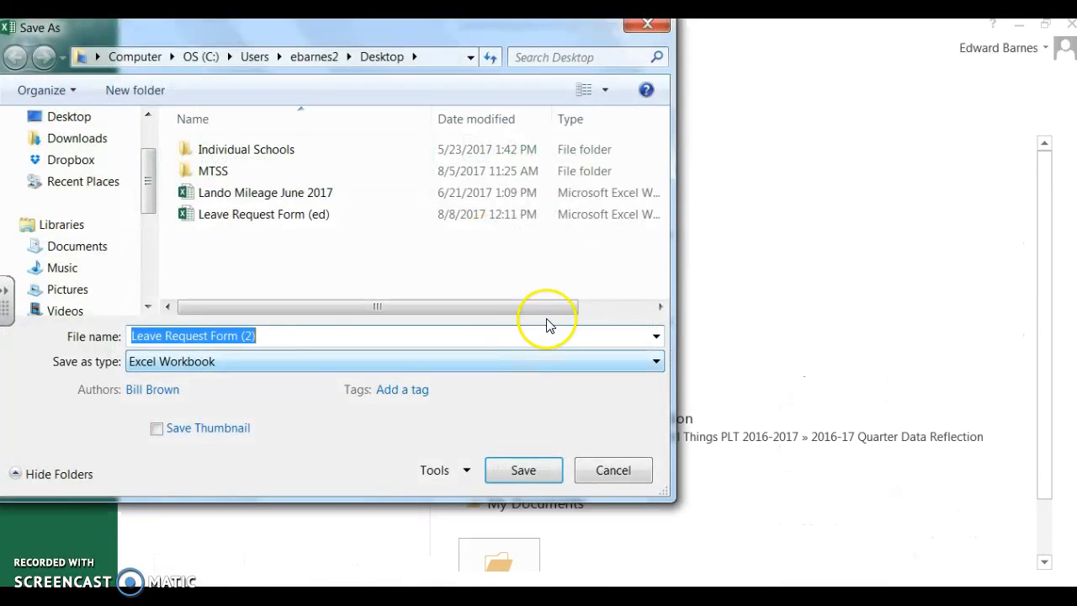
pyautogui.click(656, 361)
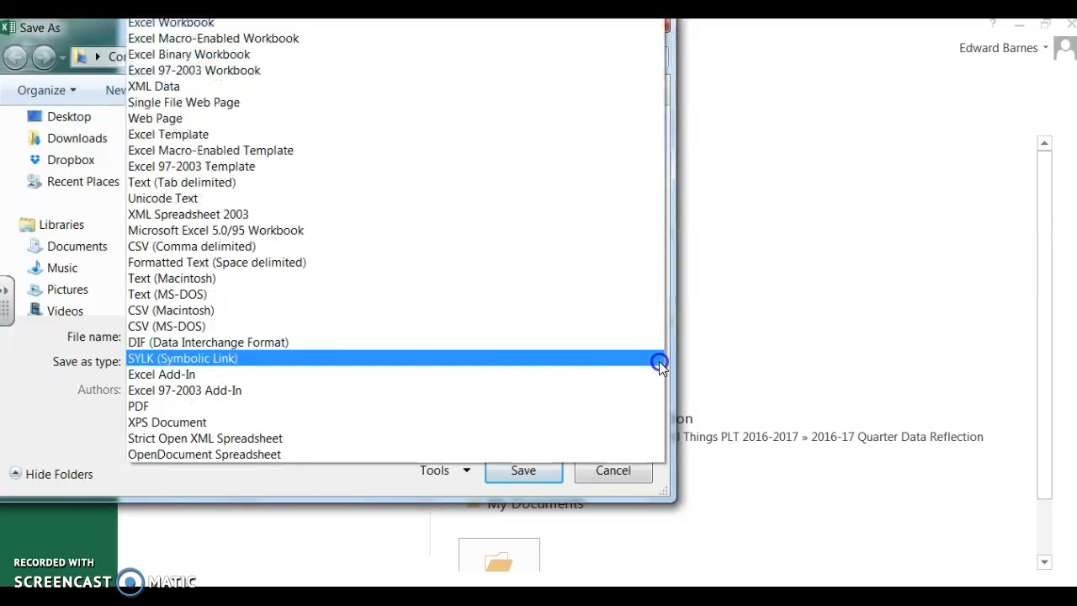
pyautogui.click(376, 406)
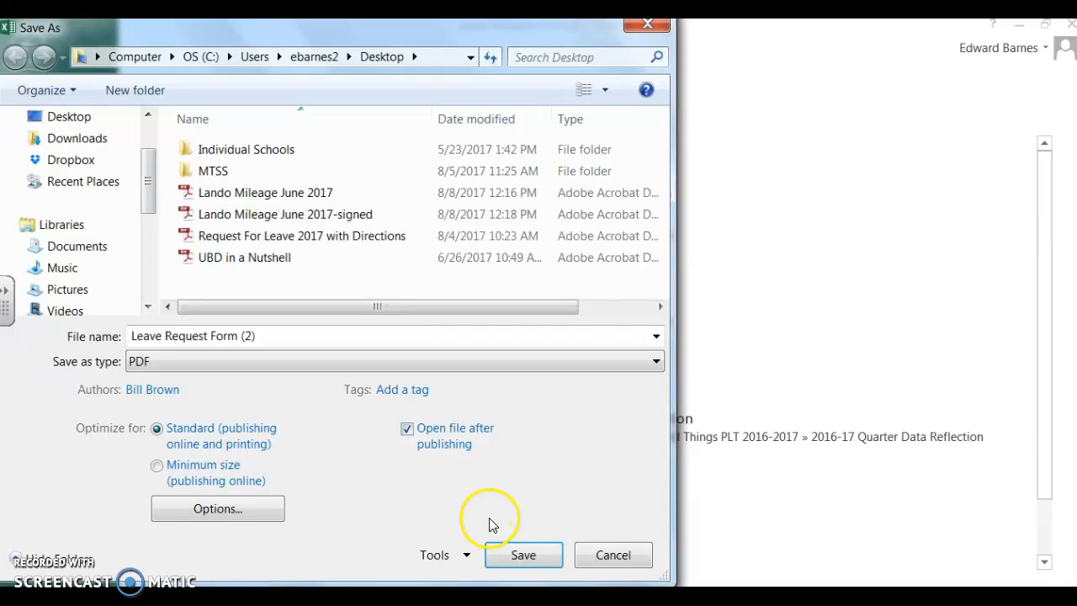
pyautogui.click(523, 555)
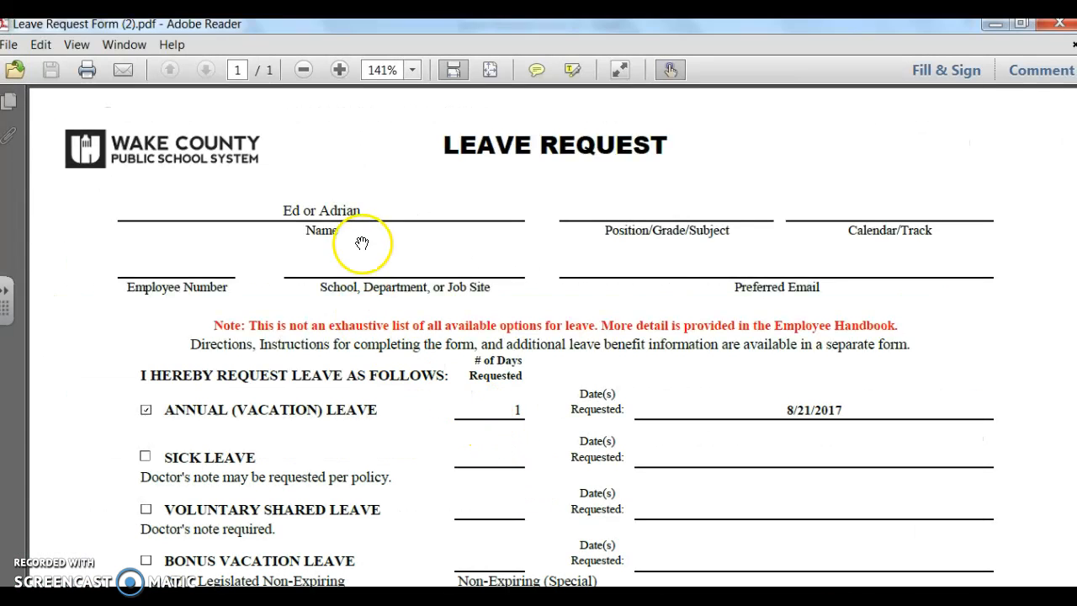
# - Add the text comment 8/21/17 on the employee signature line above Date in the PDF
pyautogui.scroll(-8, 361, 289)
pyautogui.scroll(-11, 327, 364)
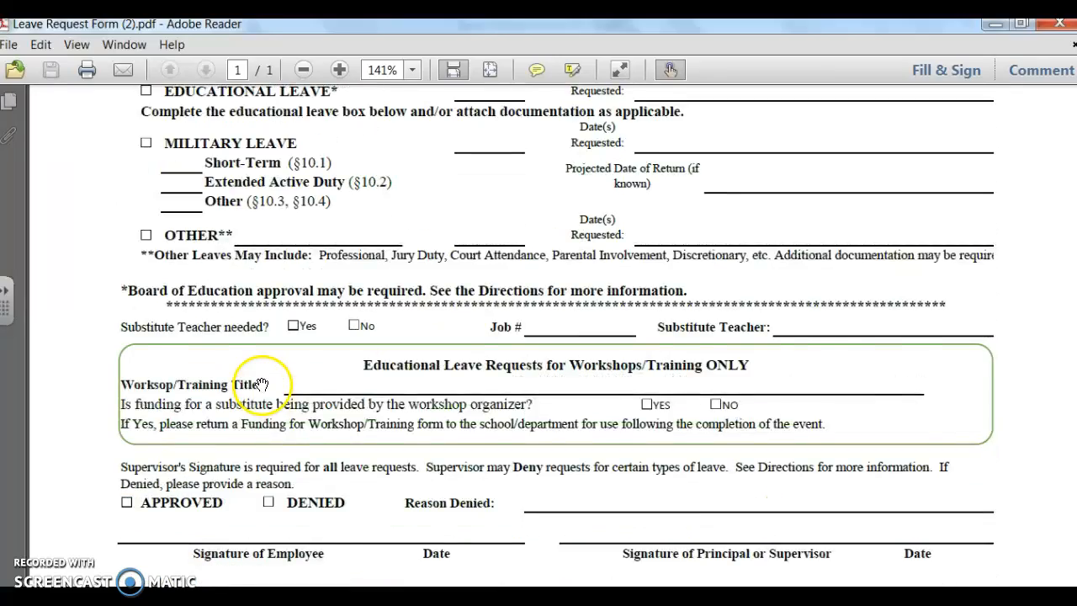
pyautogui.scroll(-2, 262, 384)
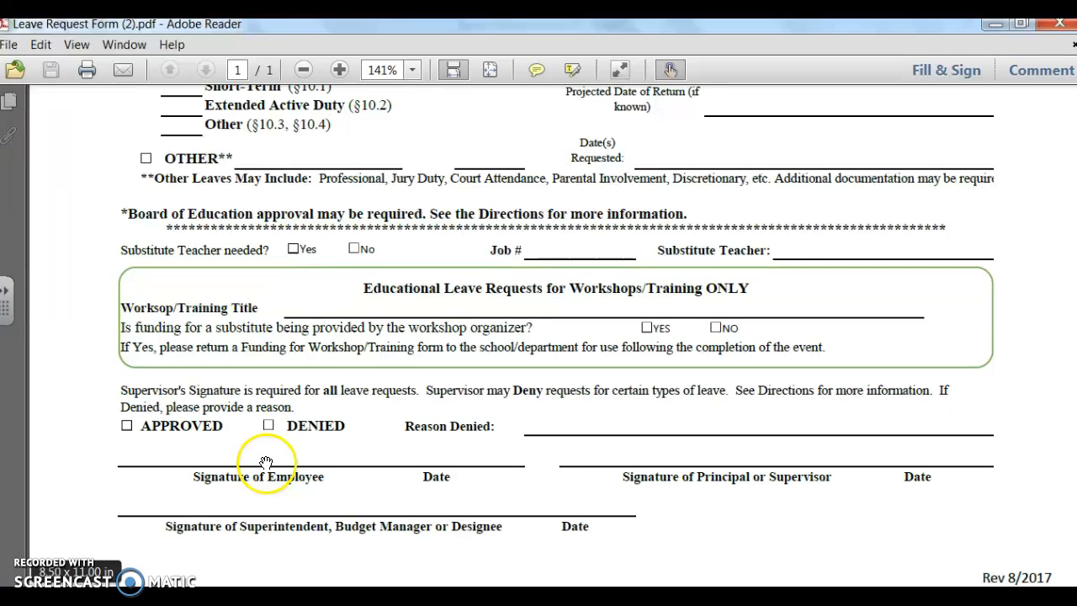
pyautogui.click(955, 74)
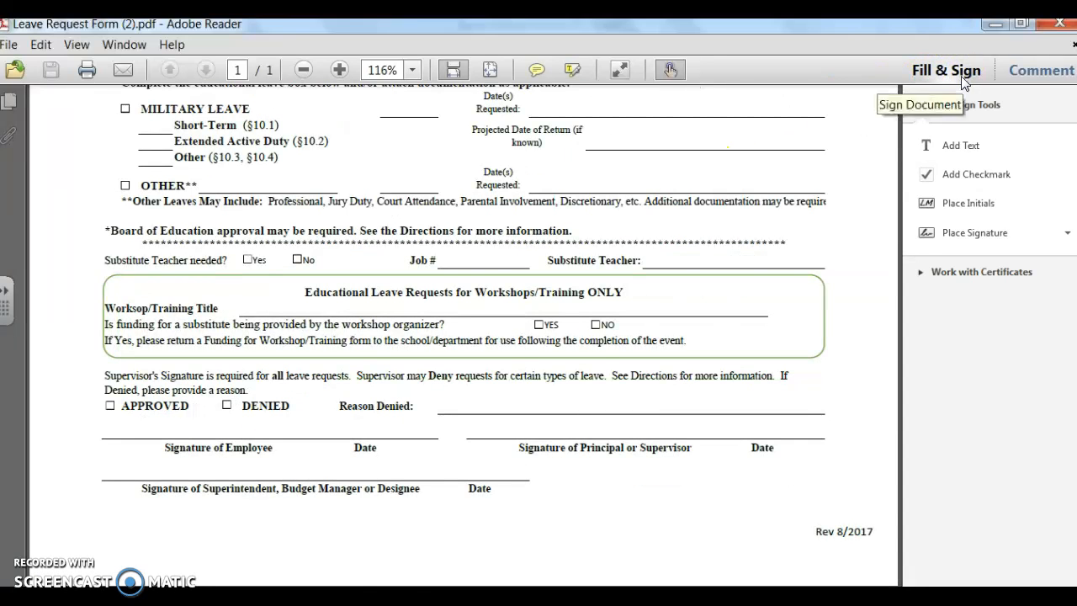
pyautogui.click(962, 81)
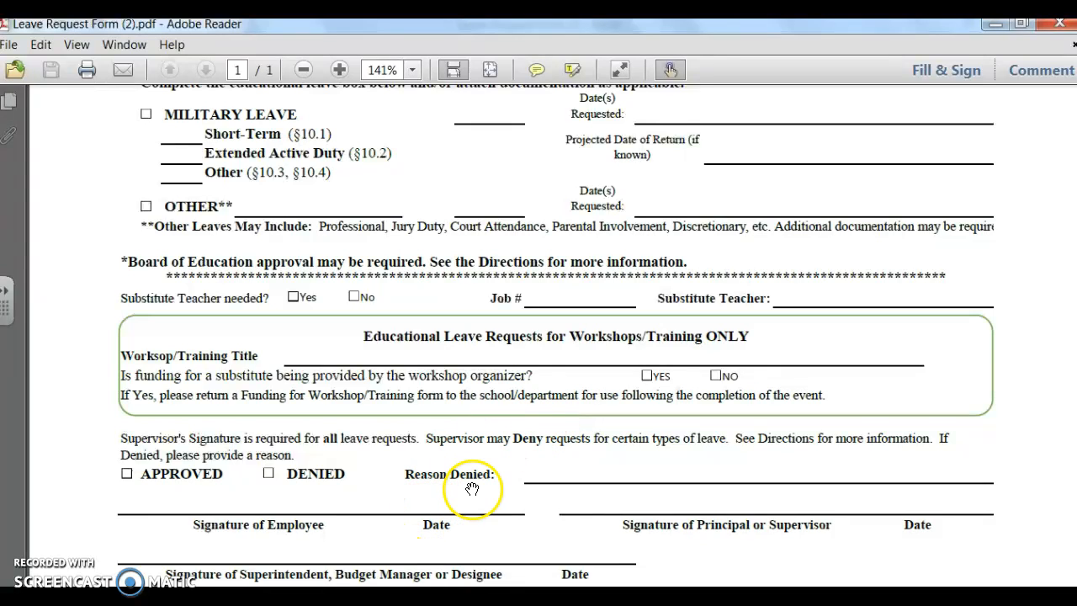
pyautogui.click(1040, 73)
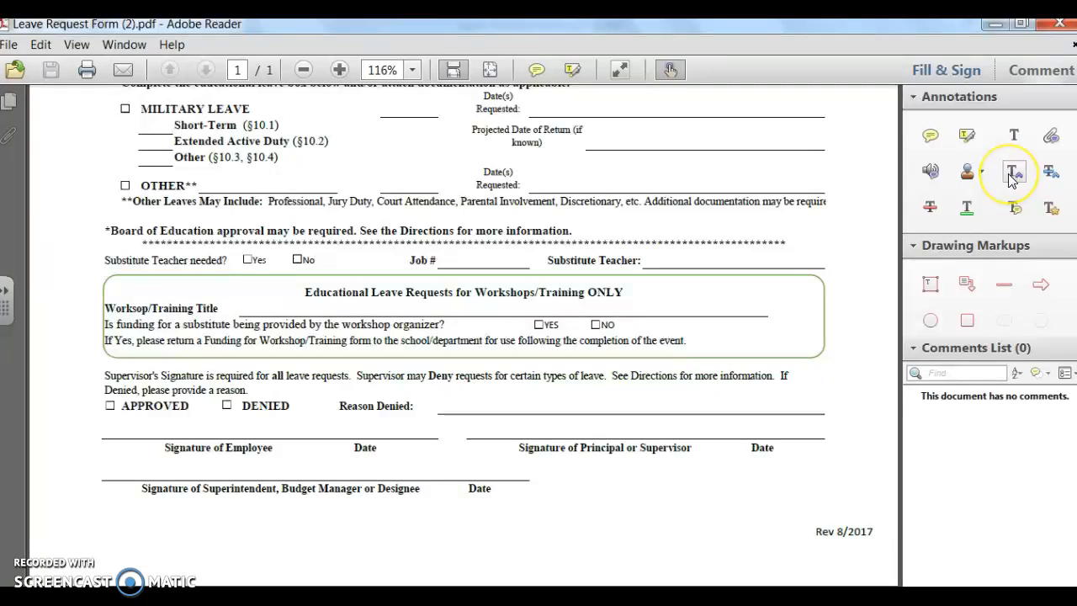
pyautogui.click(1016, 148)
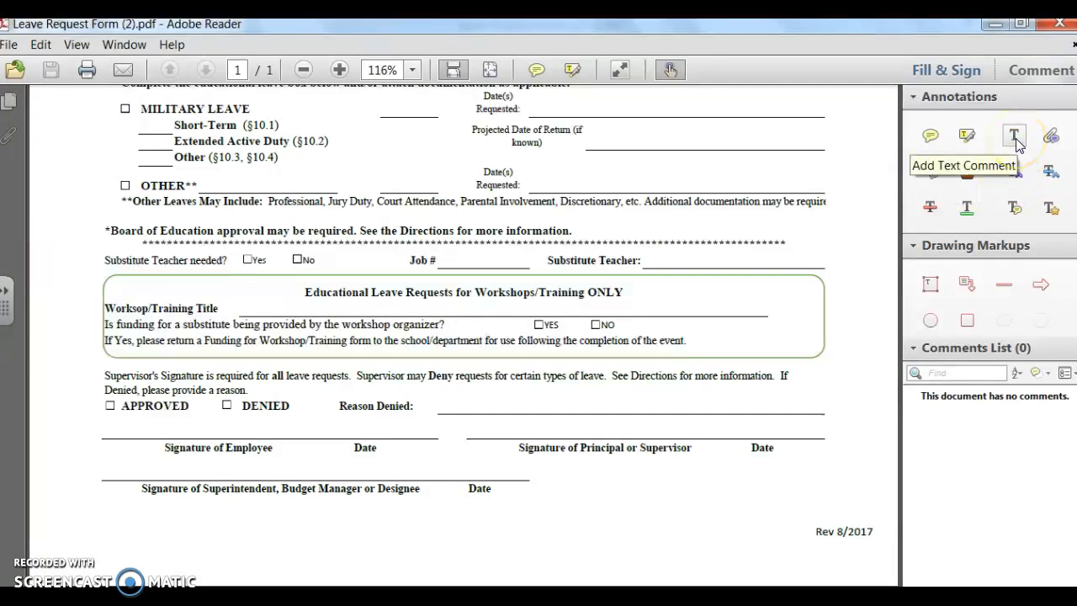
pyautogui.click(1017, 141)
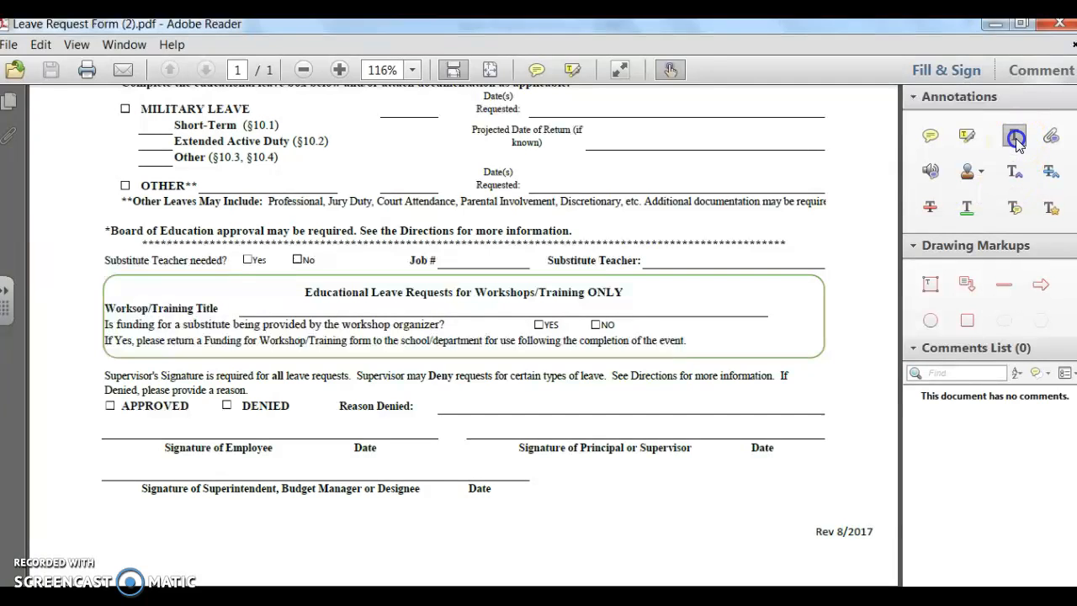
pyautogui.click(324, 436)
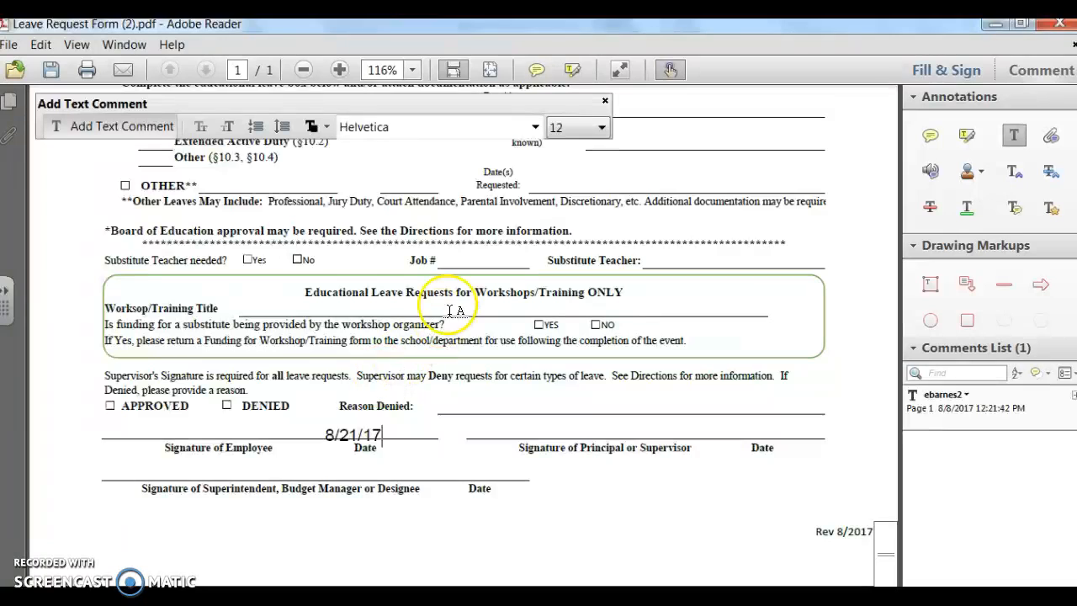
pyautogui.click(605, 100)
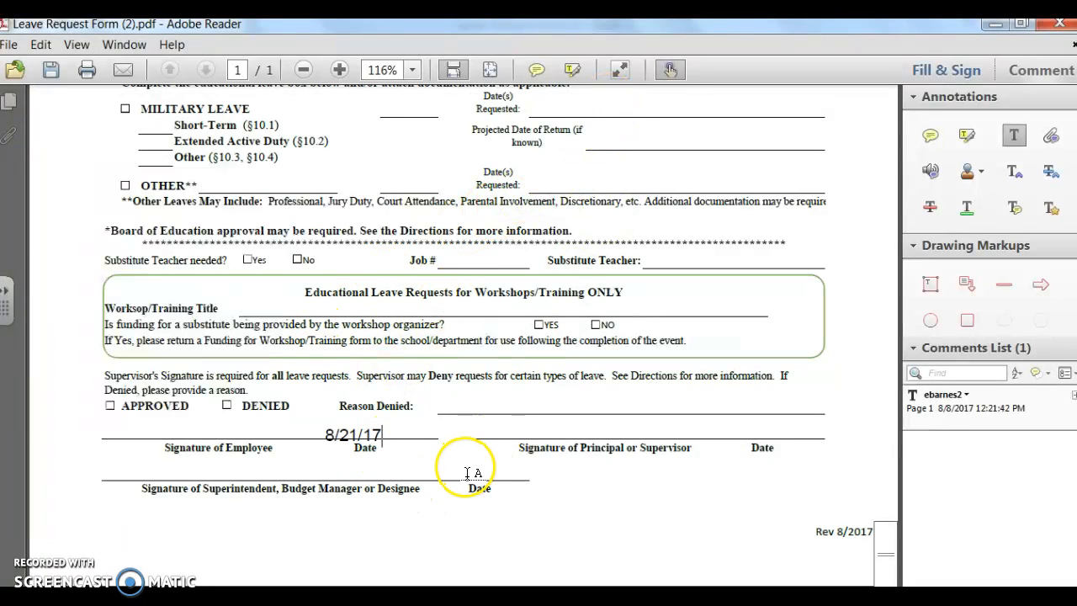
# - Place the saved signature above Signature of Employee and shrink it to fit on the line
pyautogui.click(934, 73)
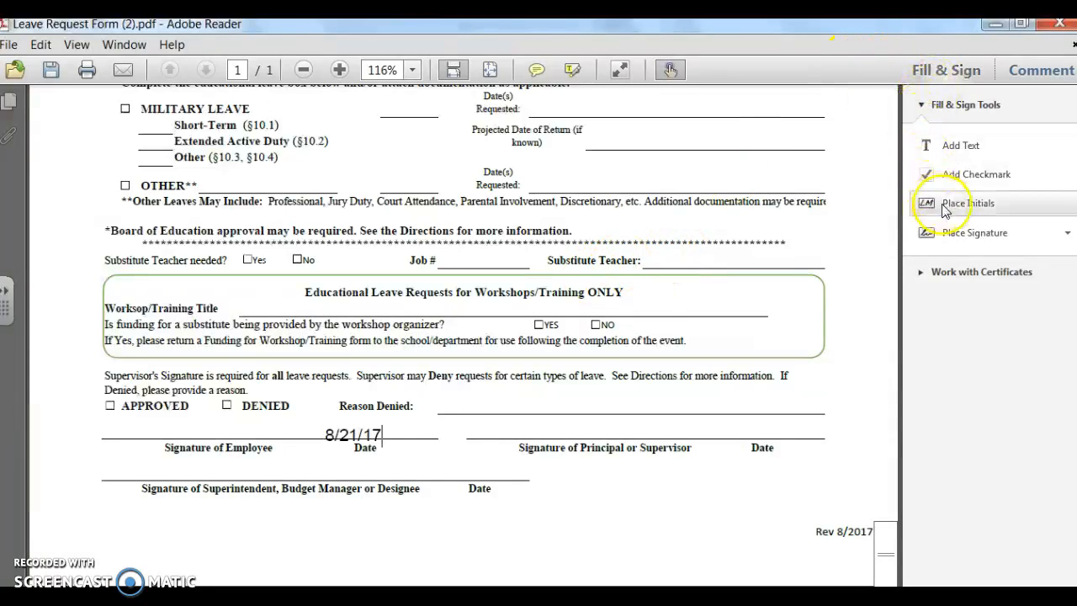
pyautogui.click(969, 237)
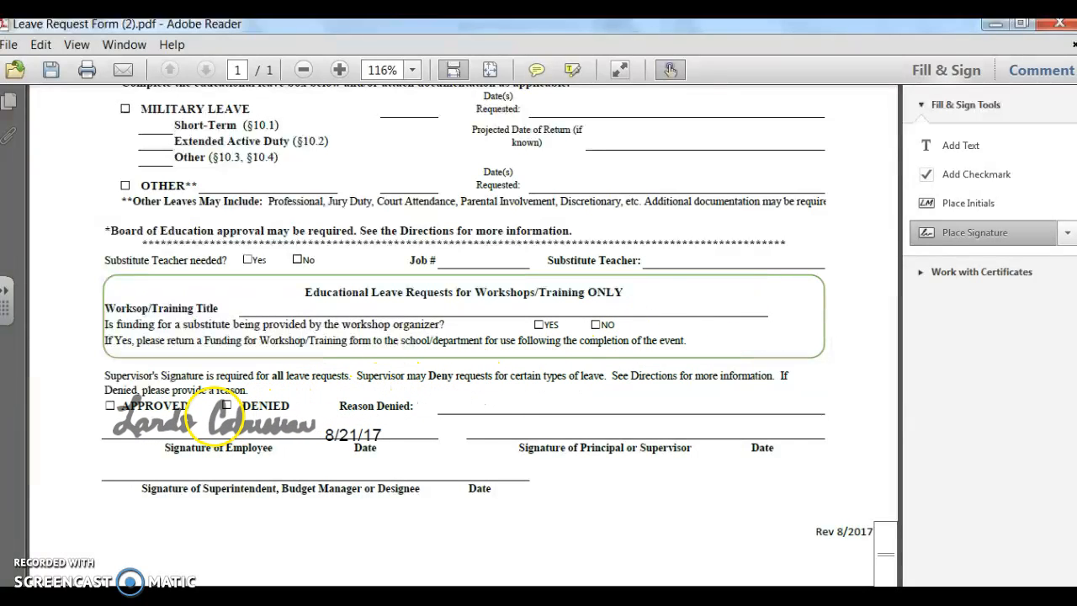
pyautogui.click(206, 417)
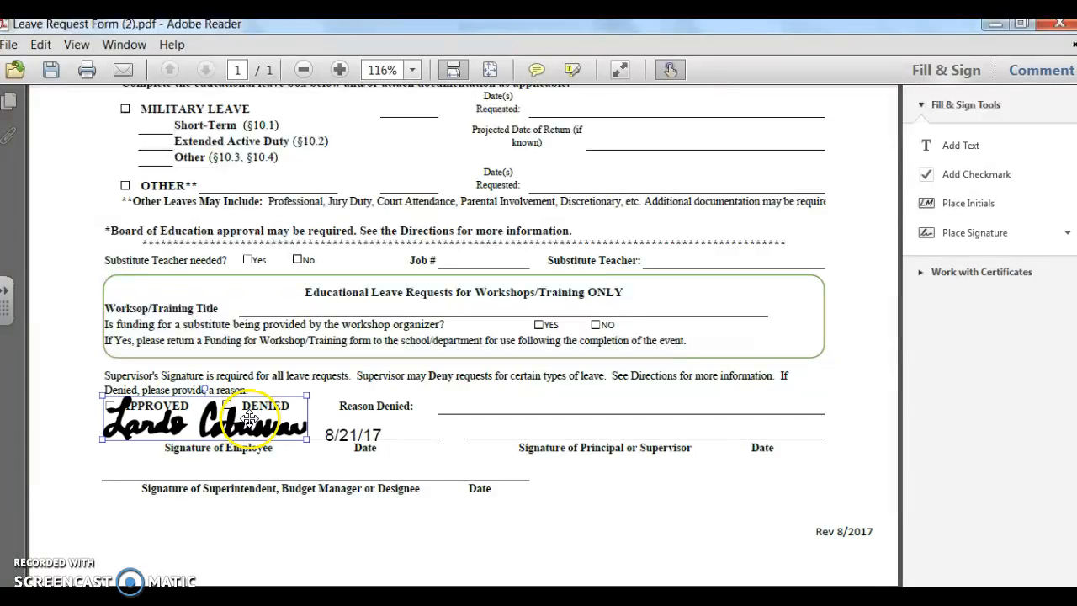
pyautogui.moveTo(304, 396); pyautogui.dragTo(278, 408)
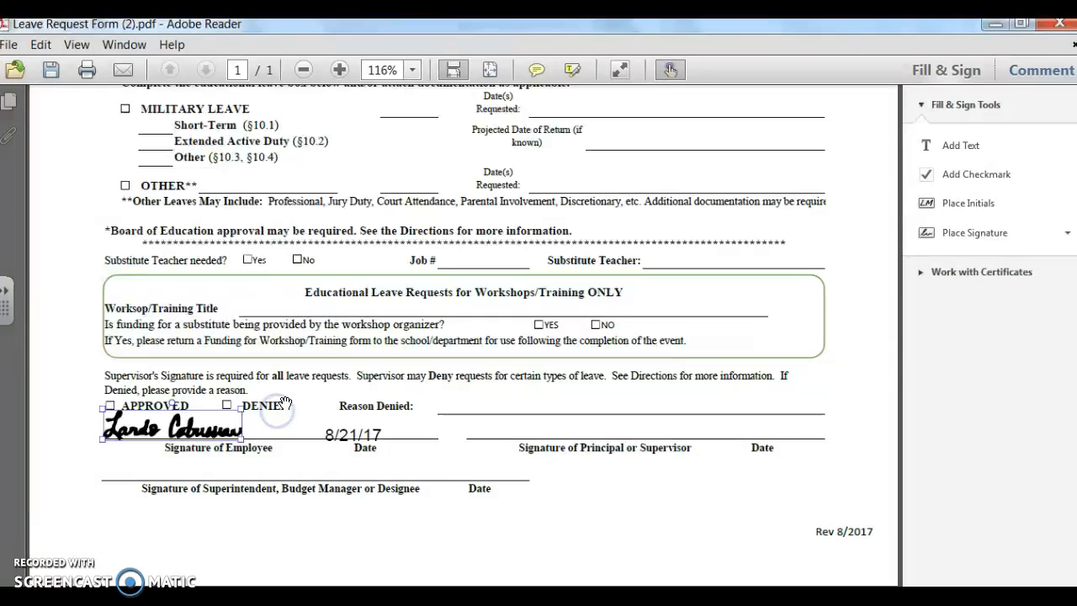
pyautogui.click(311, 390)
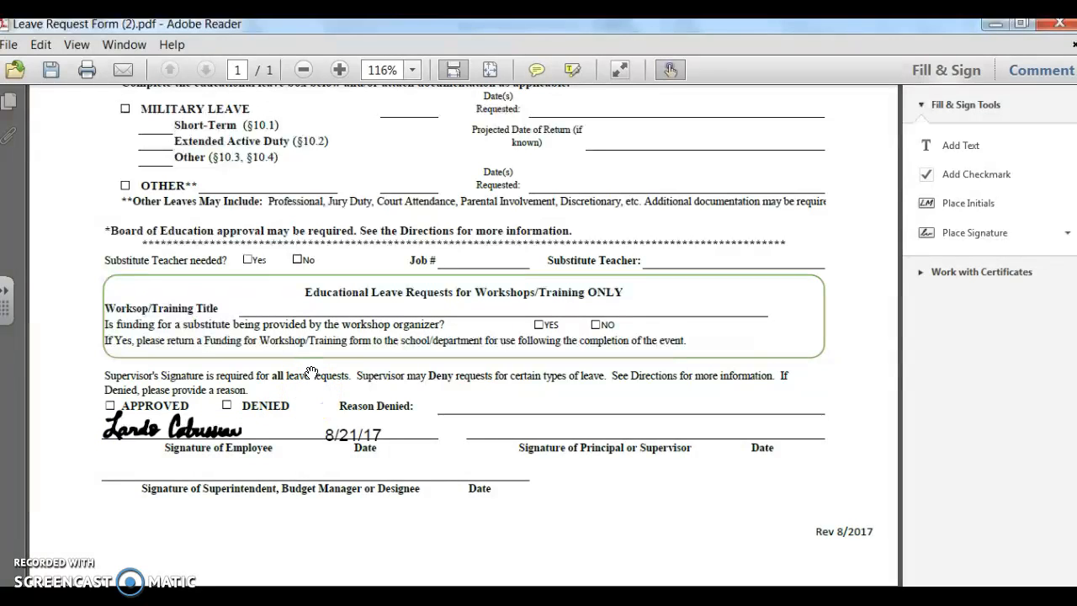
# - Save the signed PDF to the Desktop as Leave Request Form (2)-signed
pyautogui.click(10, 44)
pyautogui.click(38, 117)
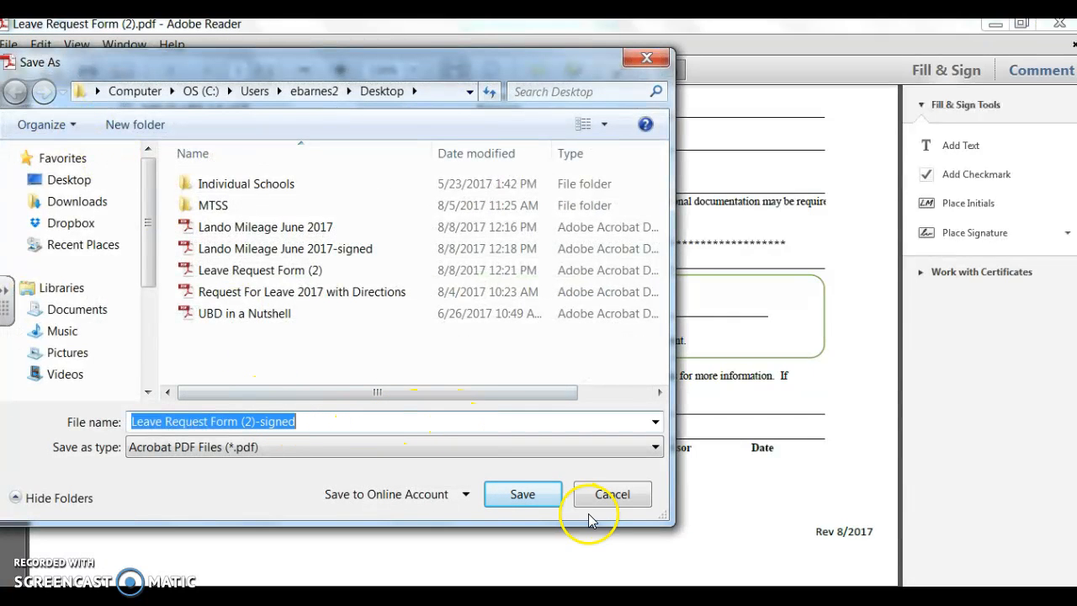
pyautogui.click(534, 500)
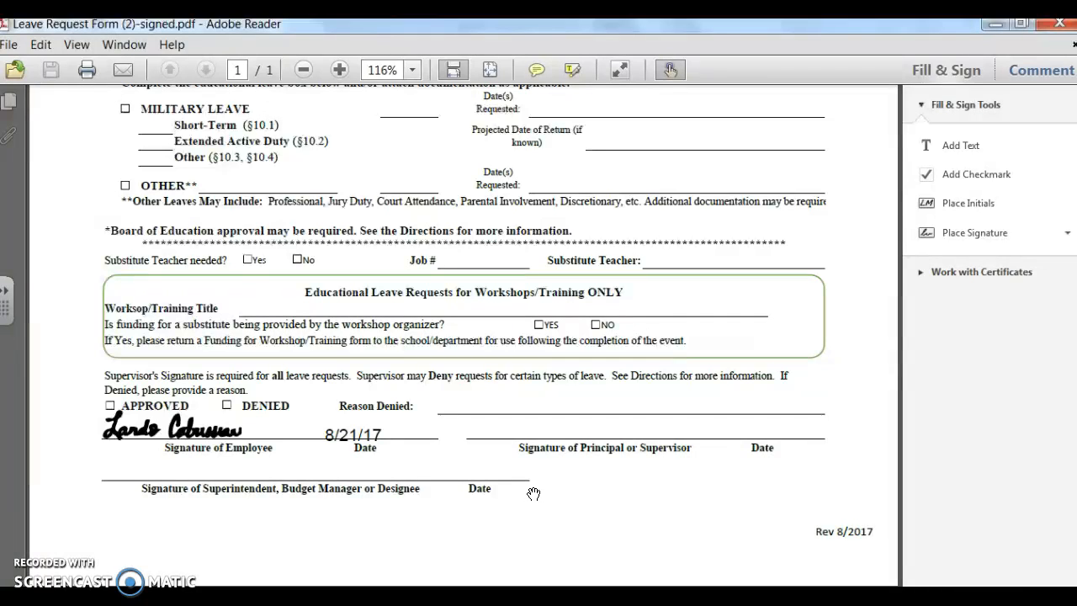
pyautogui.click(556, 485)
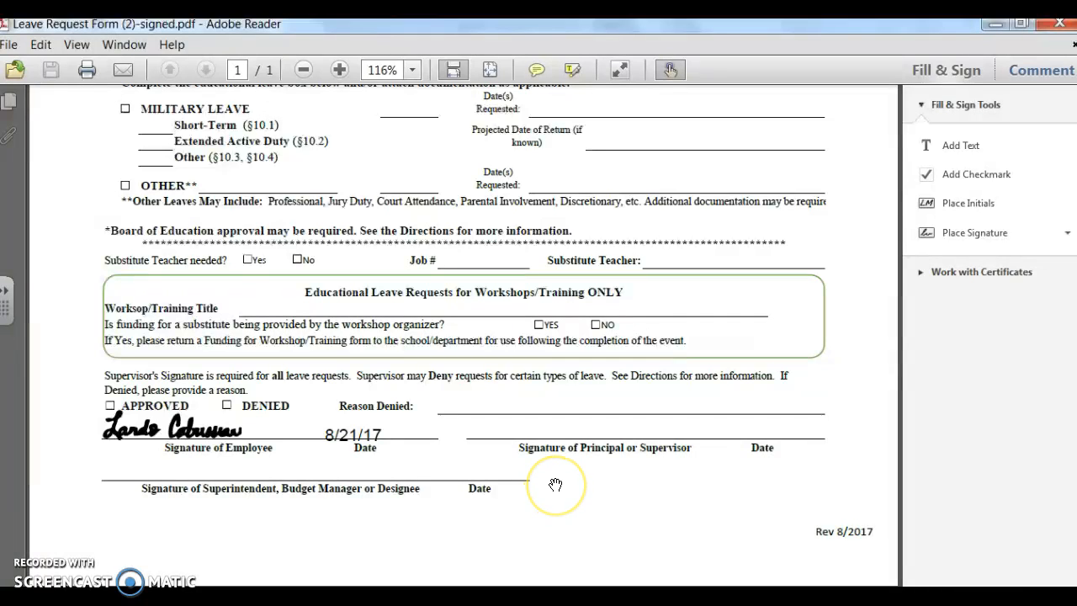